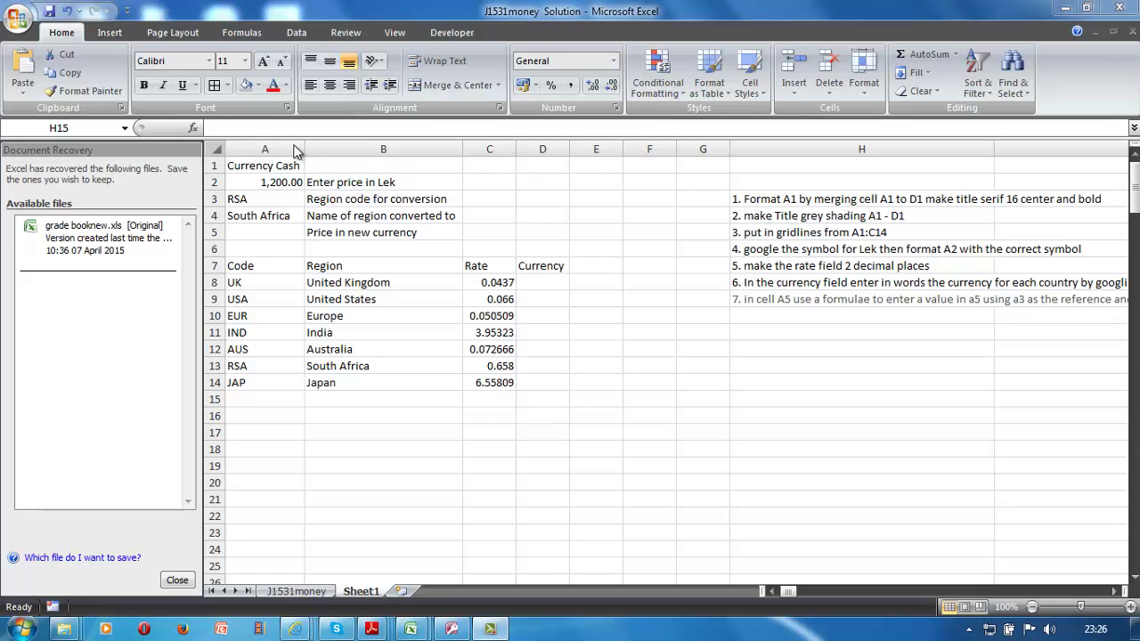
- Merge cells A1:D1 with Merge & Center so the Currency Cash title is centred
drag(252, 169, 542, 163)
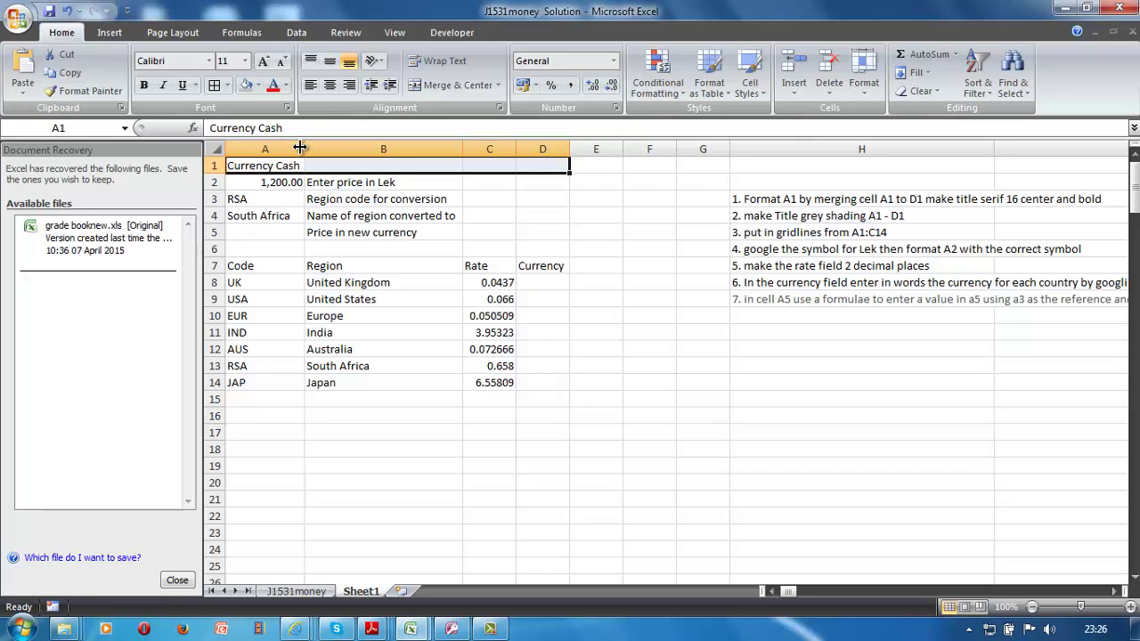
click(430, 88)
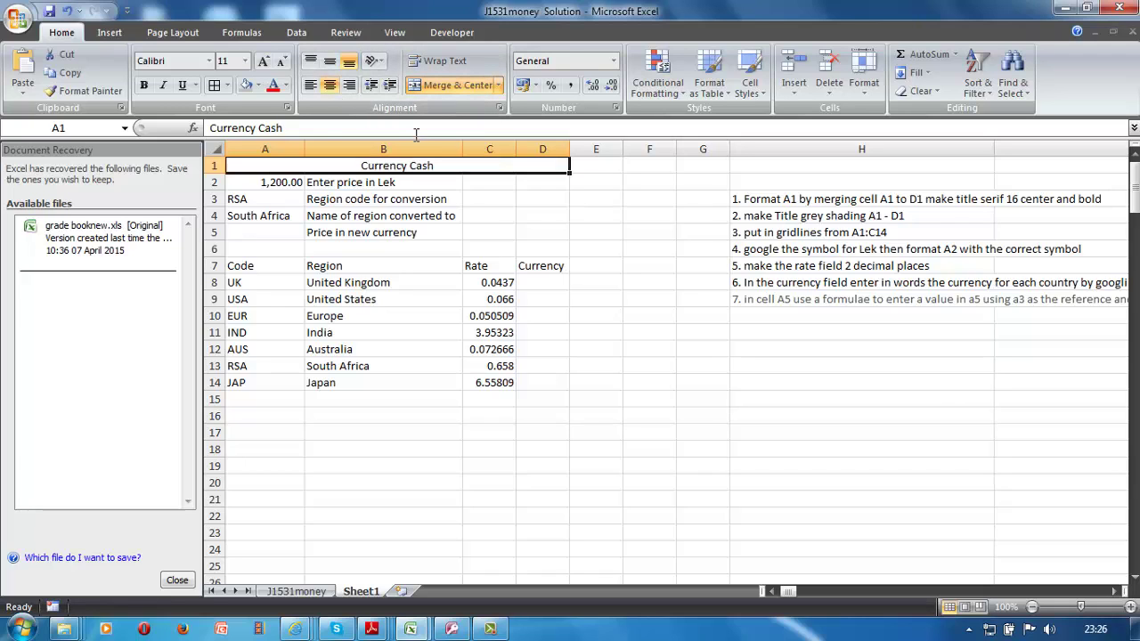
- Set the merged title to font size 16, after choosing Times New Roman from the font list
click(208, 62)
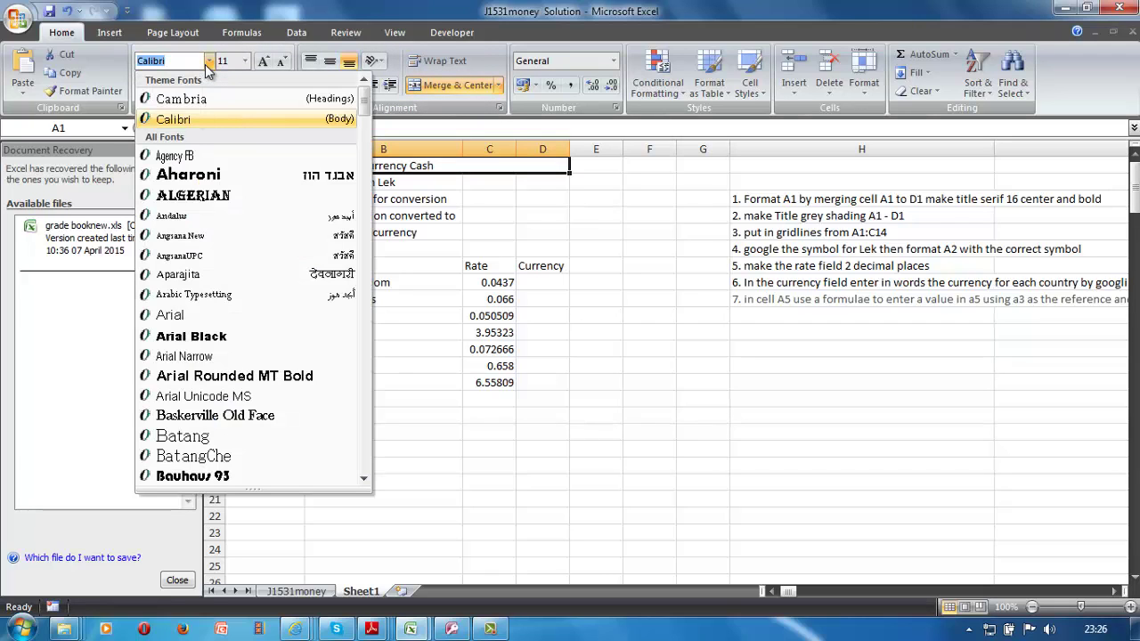
text(N)
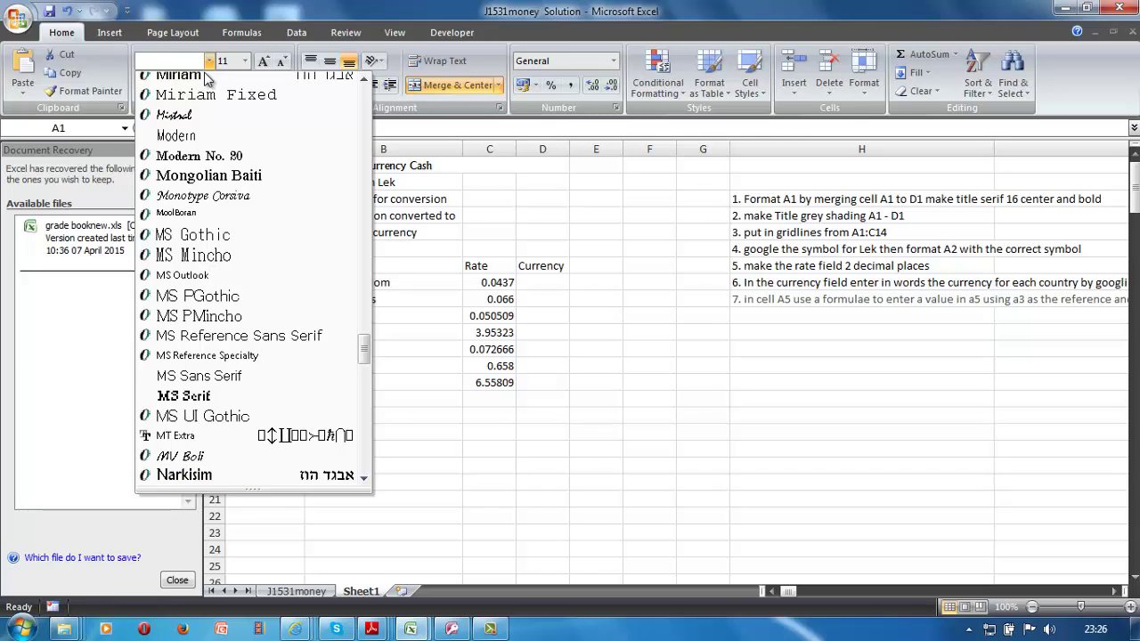
text(Times New Rom)
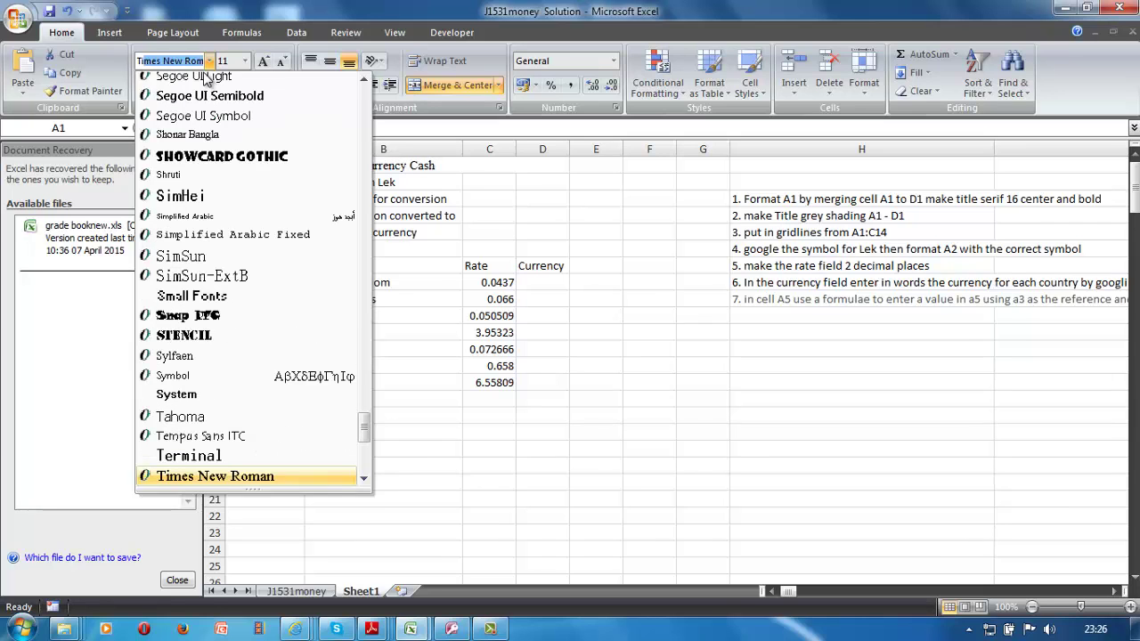
click(184, 60)
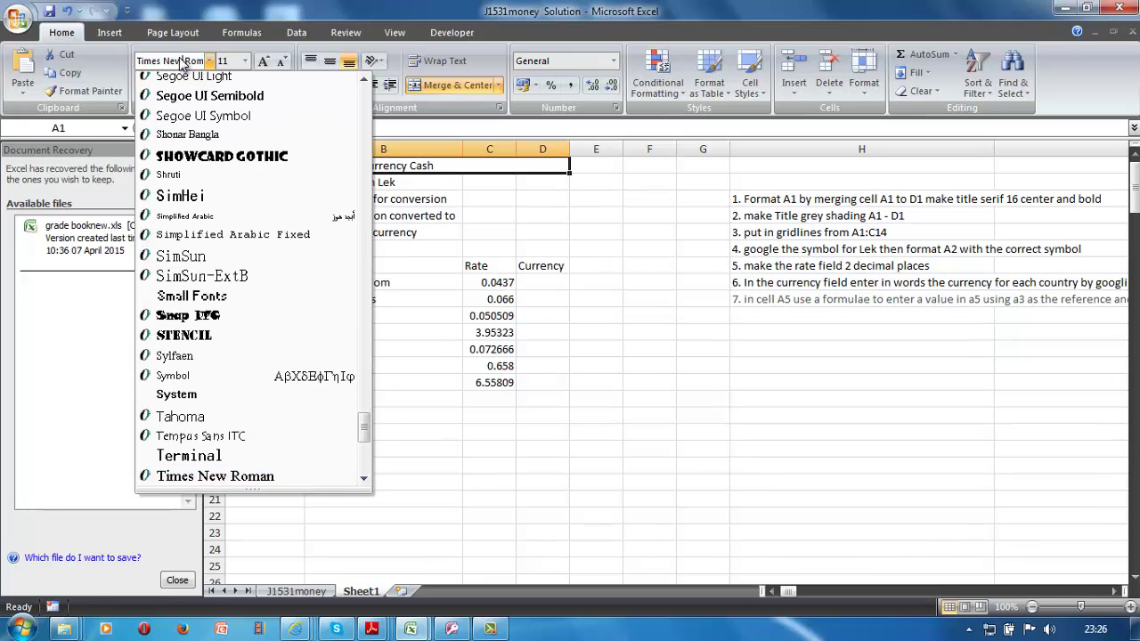
click(246, 61)
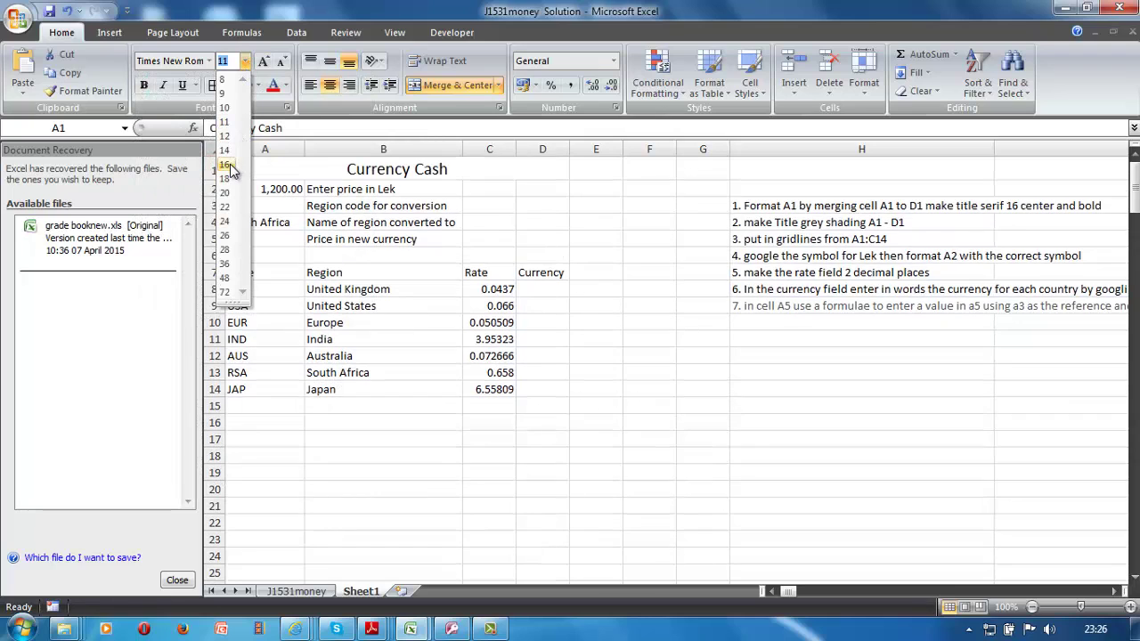
click(262, 166)
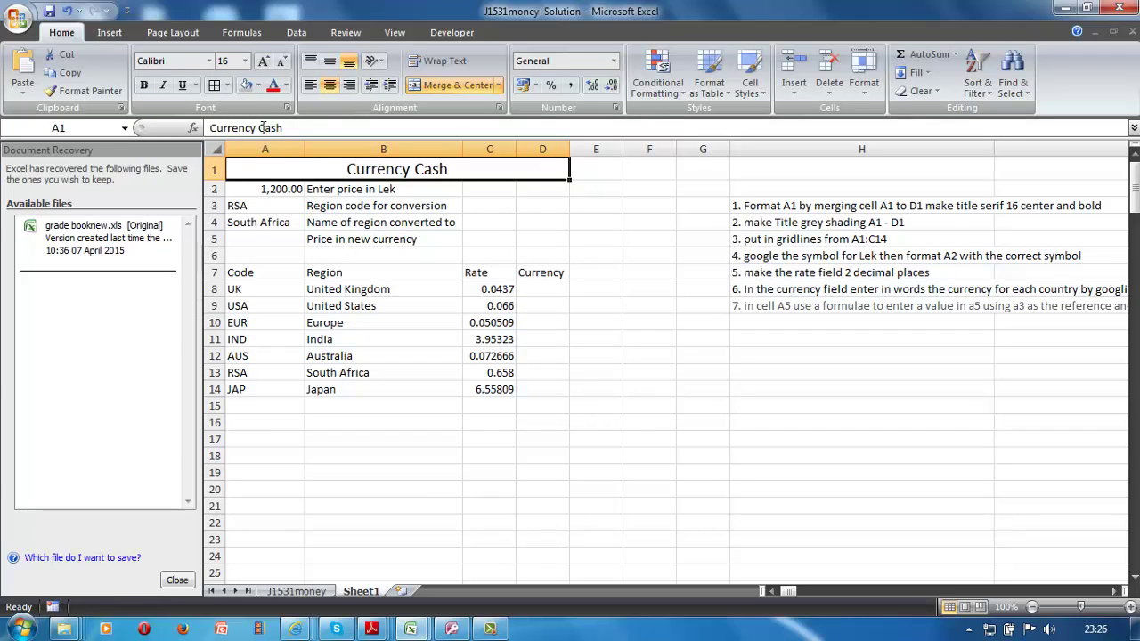
- Fill the title cell grey and apply All Borders to A1:D14
click(247, 85)
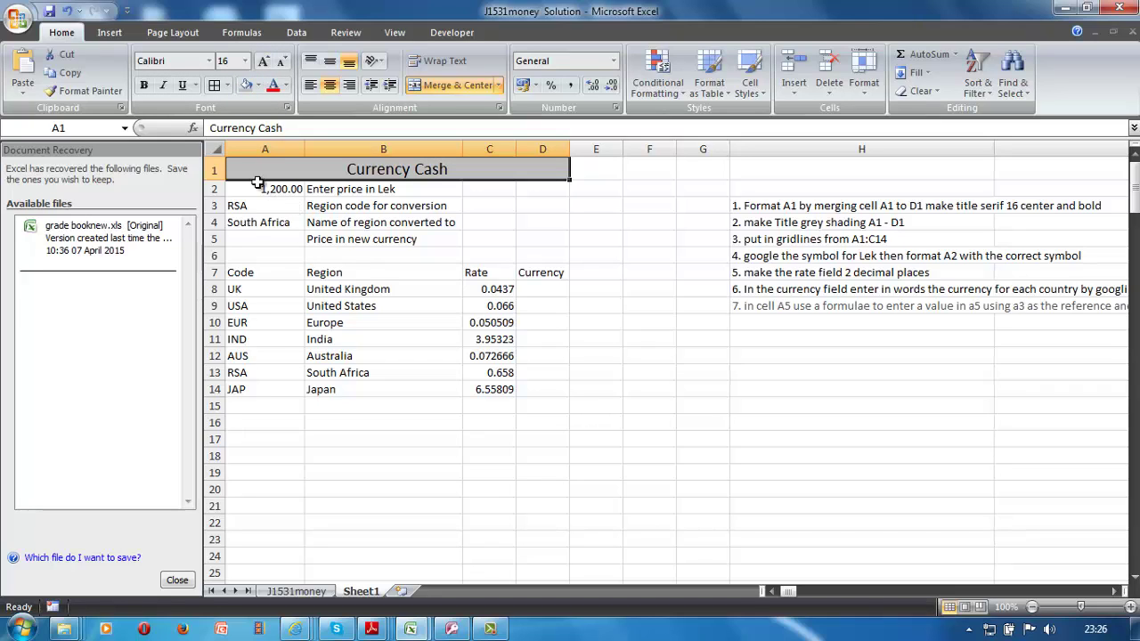
mouse_move(256, 171)
mouse_down()
mouse_move(365, 292)
mouse_move(431, 390)
mouse_up()
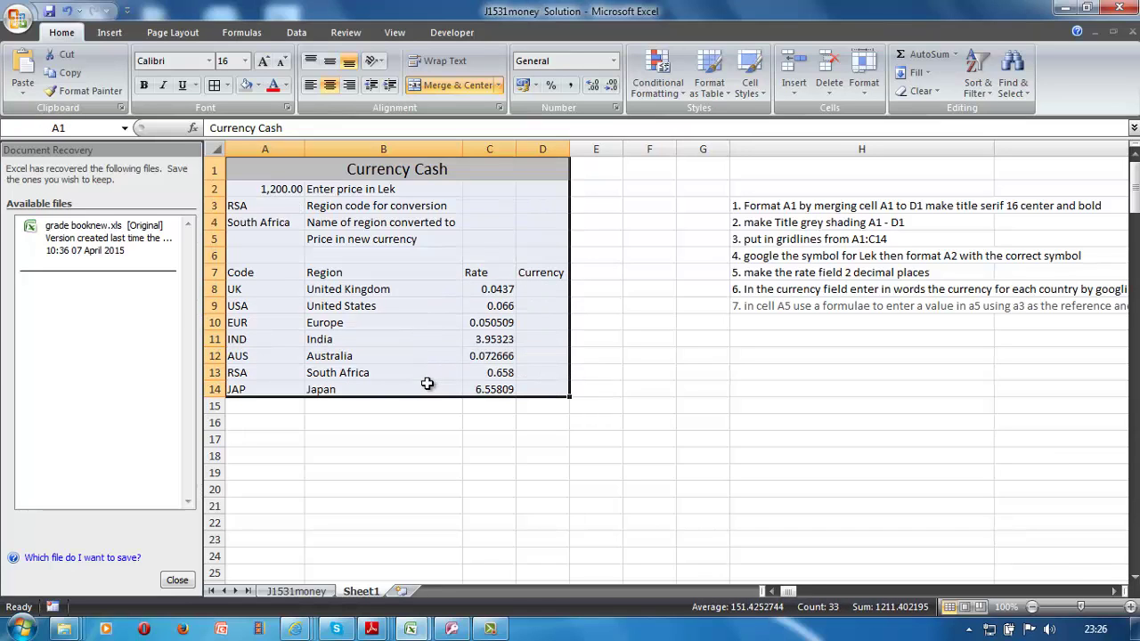
click(215, 86)
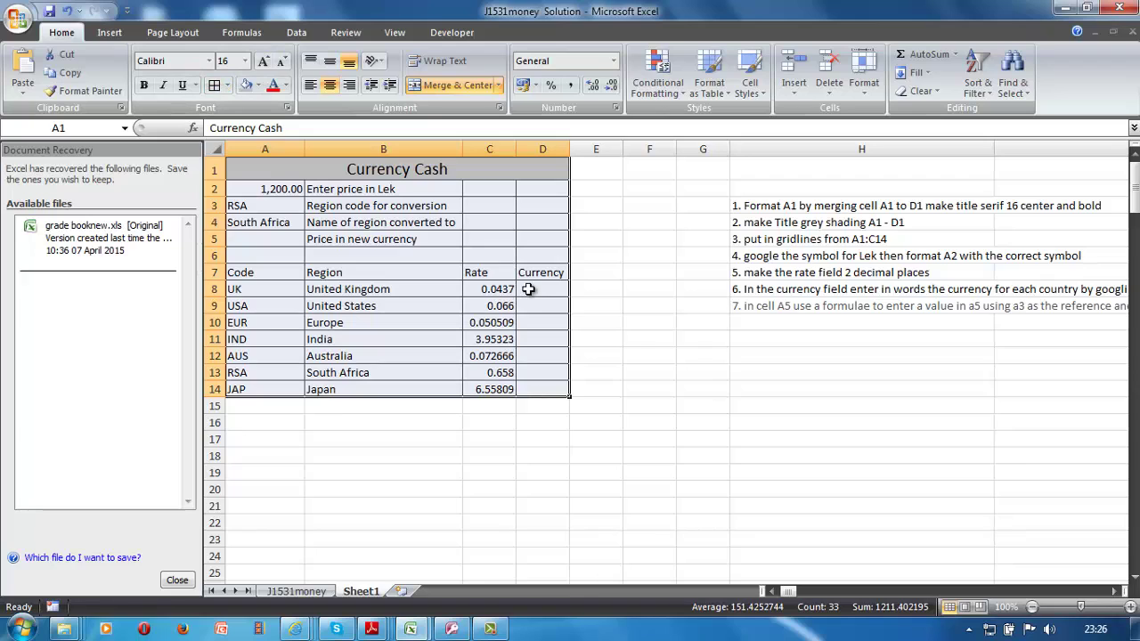
click(400, 191)
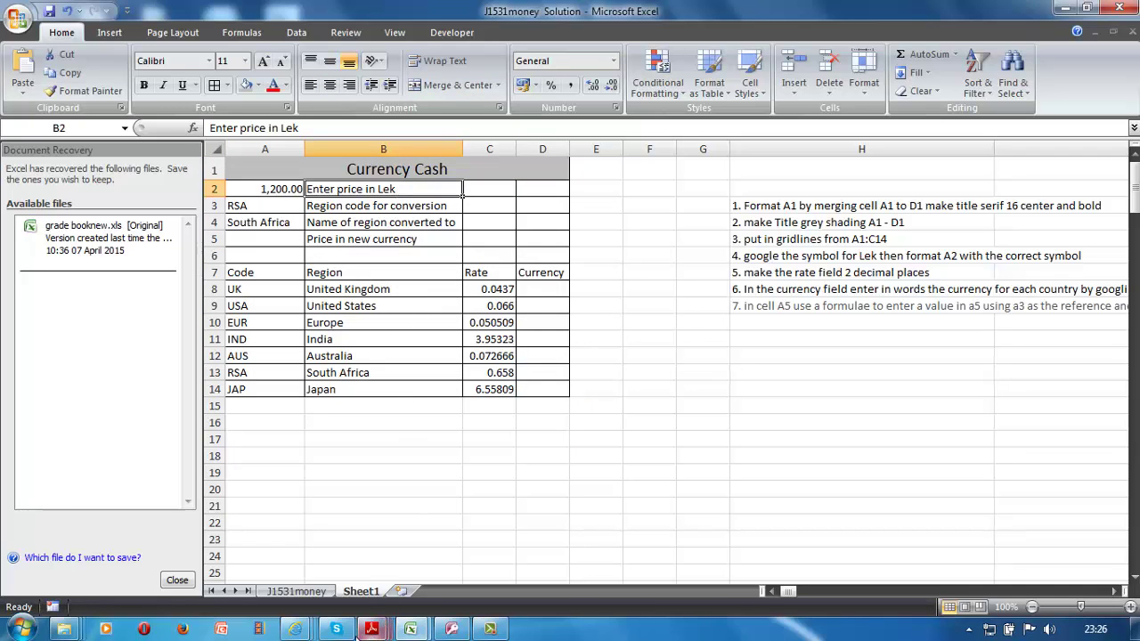
mouse_move(295, 630)
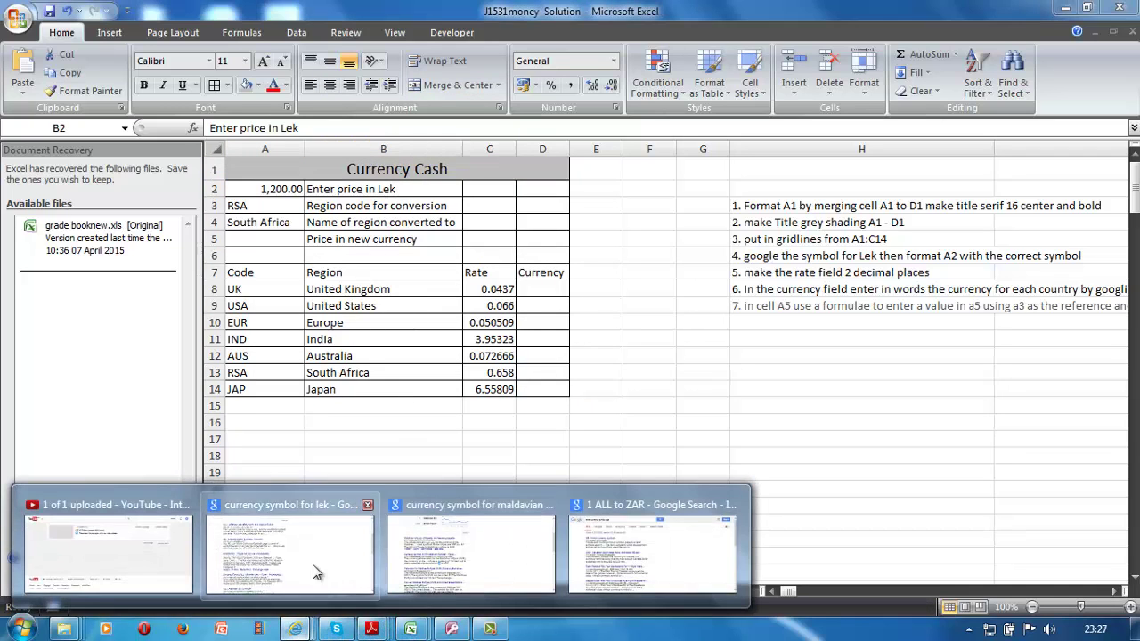
click(312, 564)
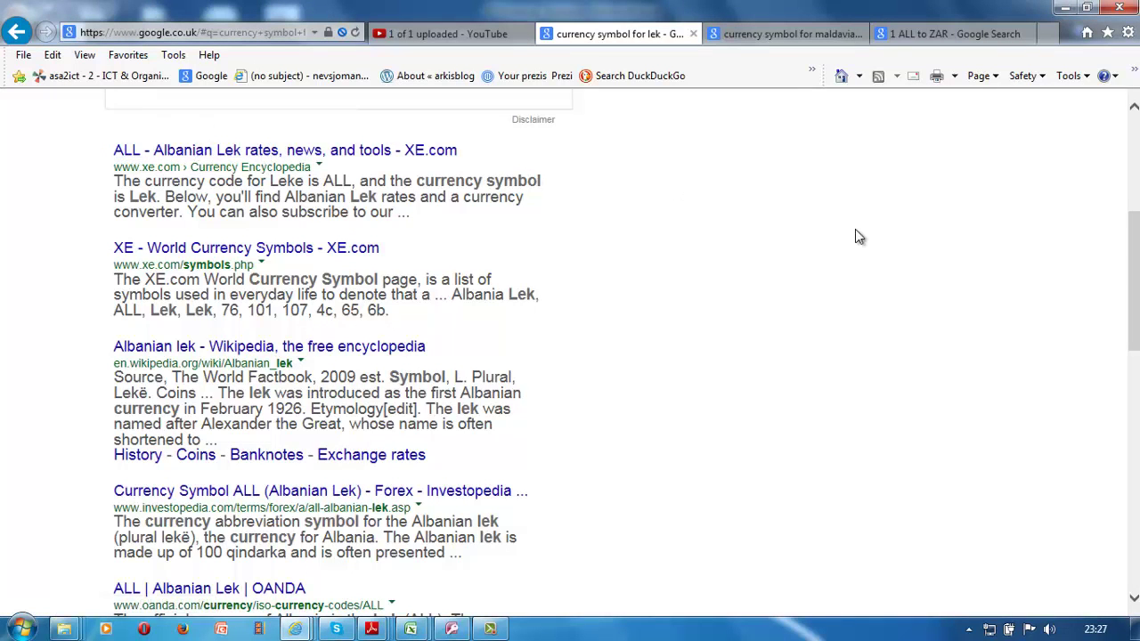
drag(1135, 262, 1124, 152)
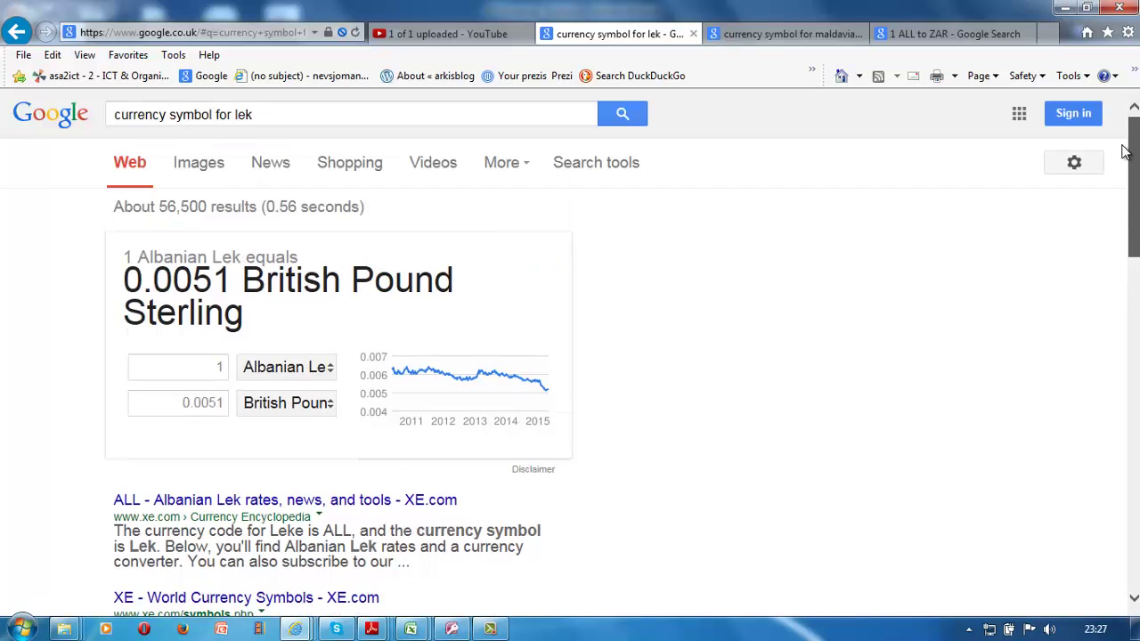
drag(1124, 152, 1131, 238)
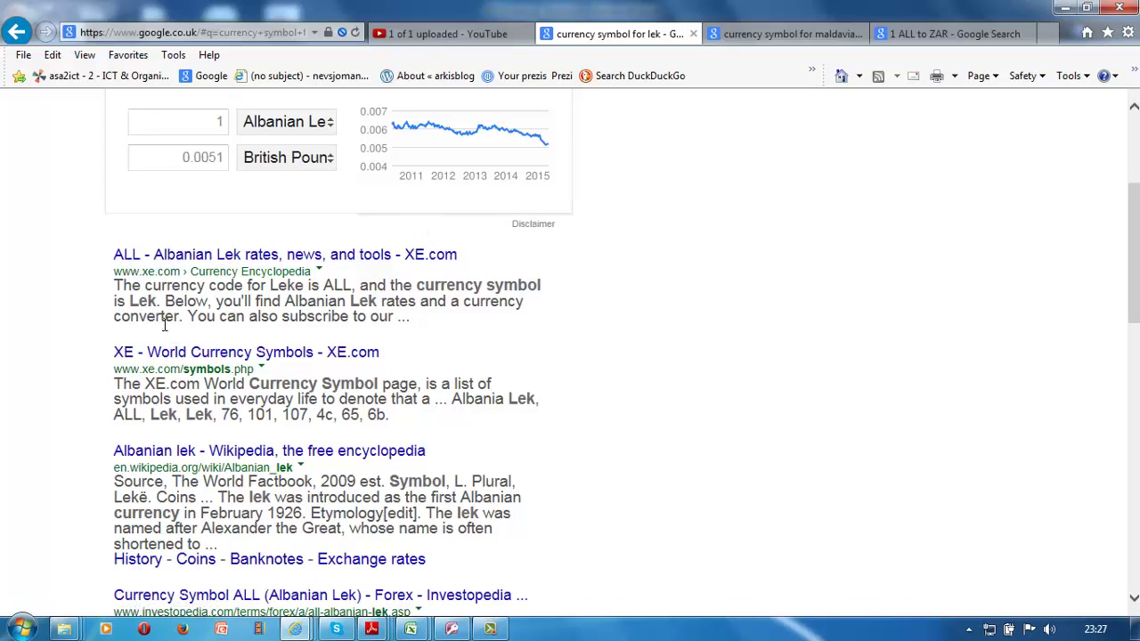
click(410, 629)
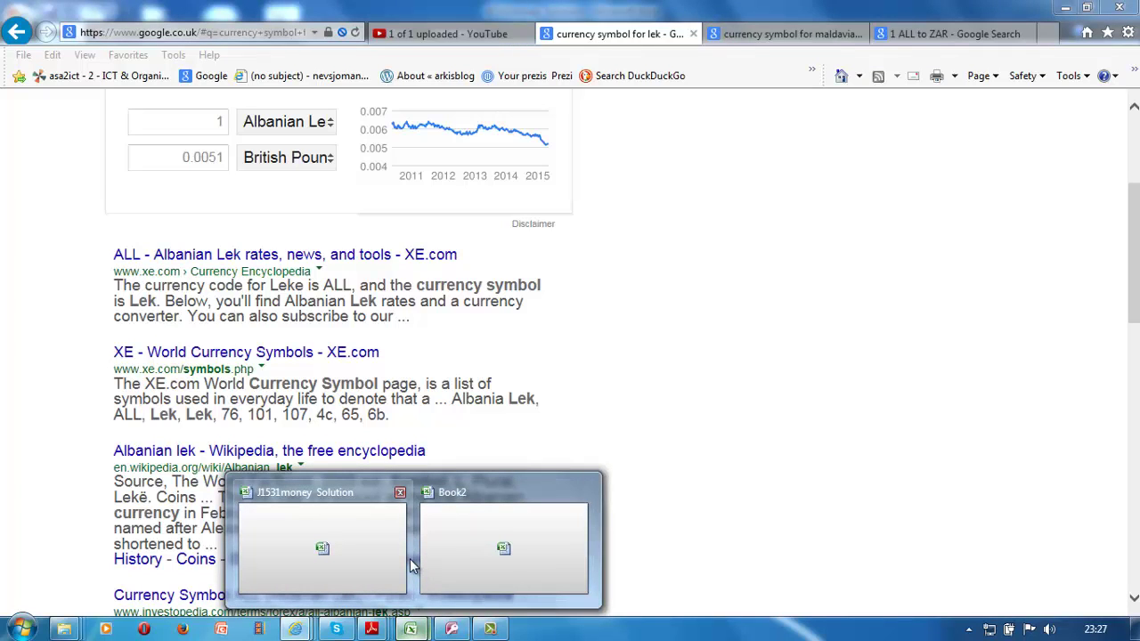
click(402, 557)
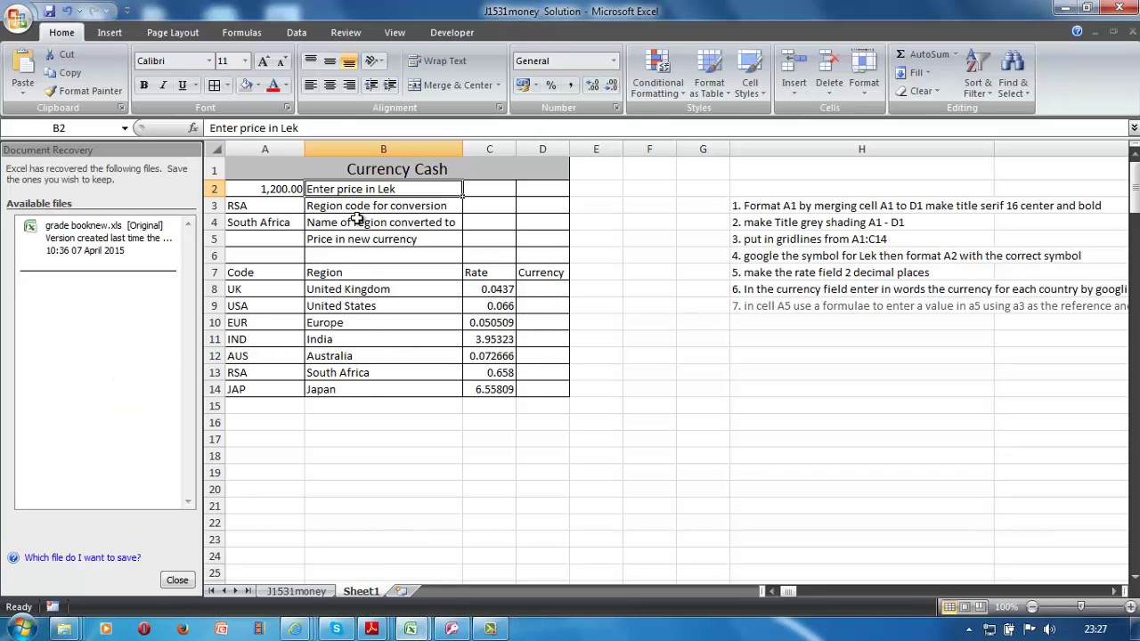
- Format A2 as Currency with 2 decimals and the ALL symbol, showing ALL 1,200.00
click(290, 191)
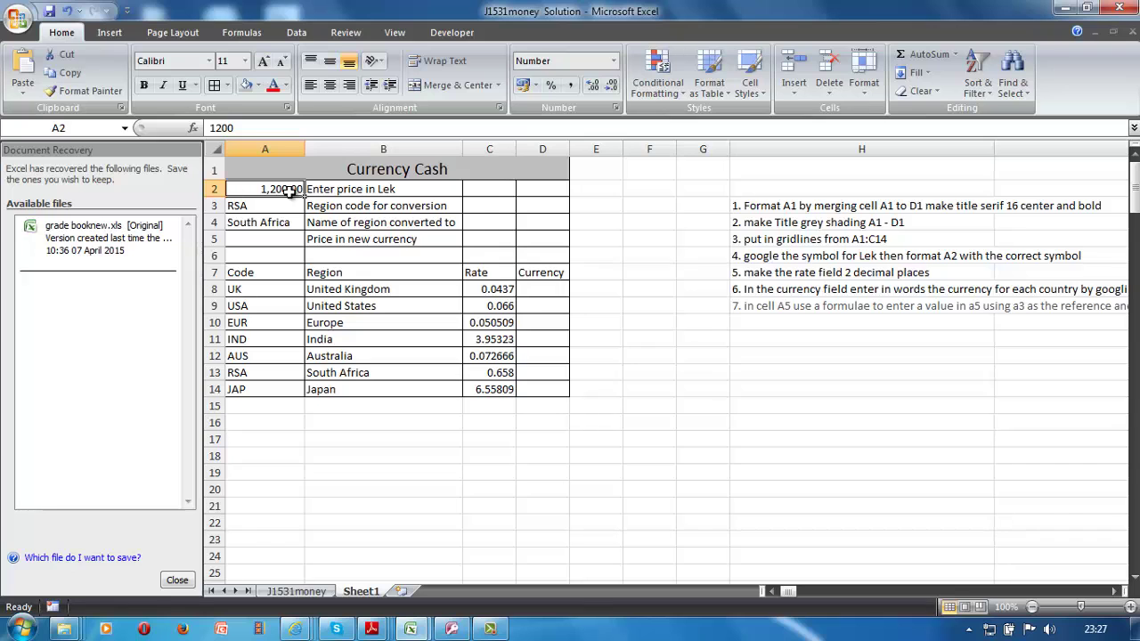
right_click(290, 191)
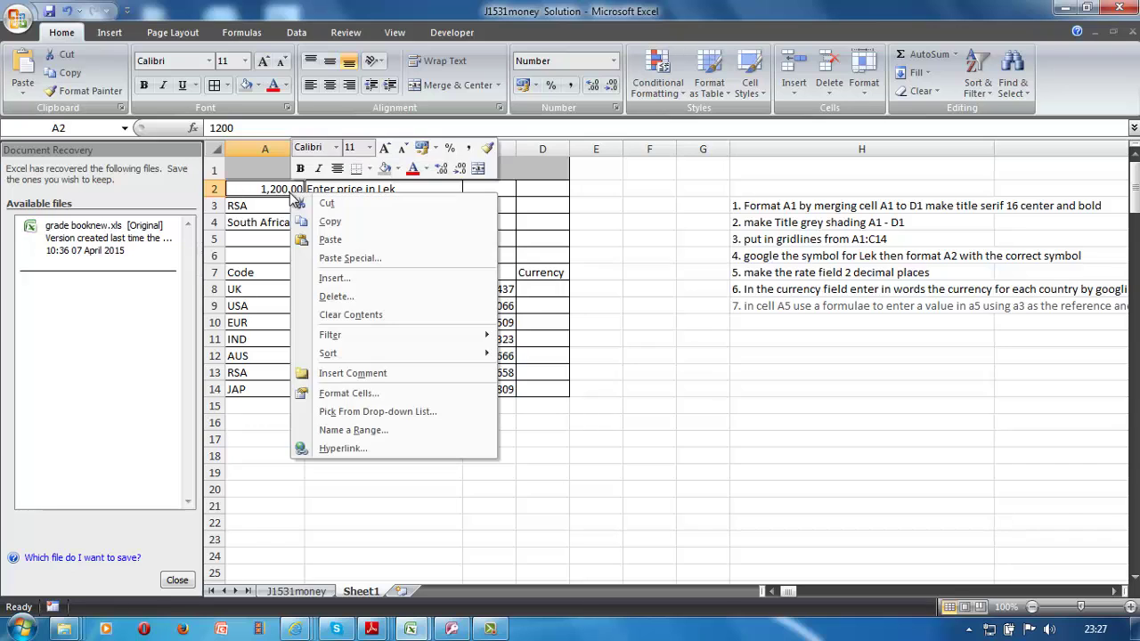
click(337, 394)
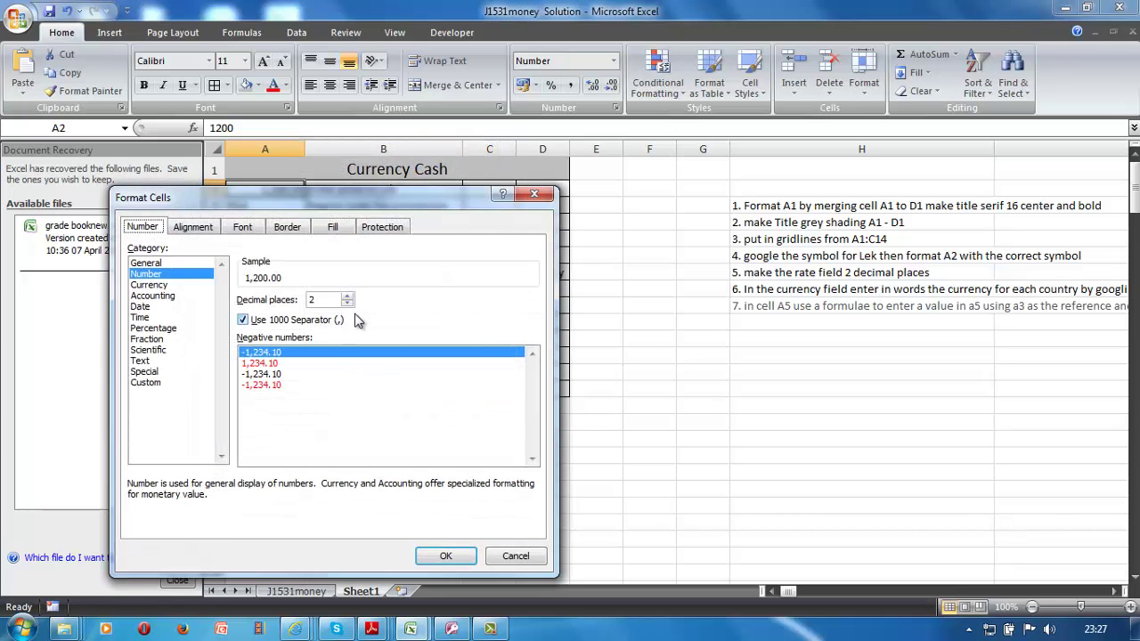
click(182, 286)
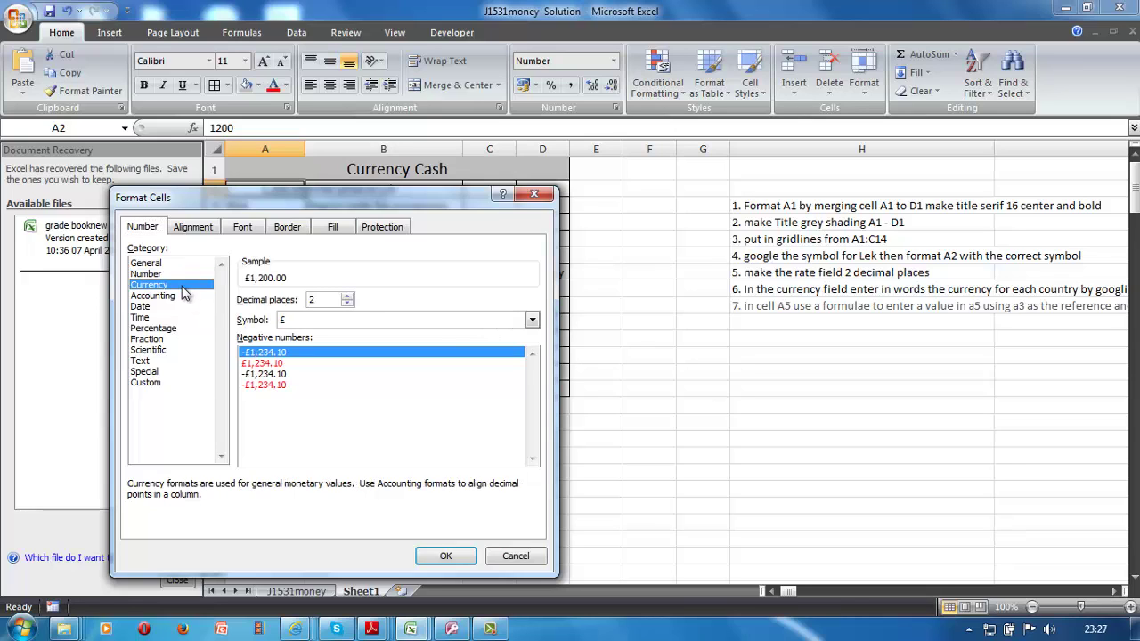
click(531, 323)
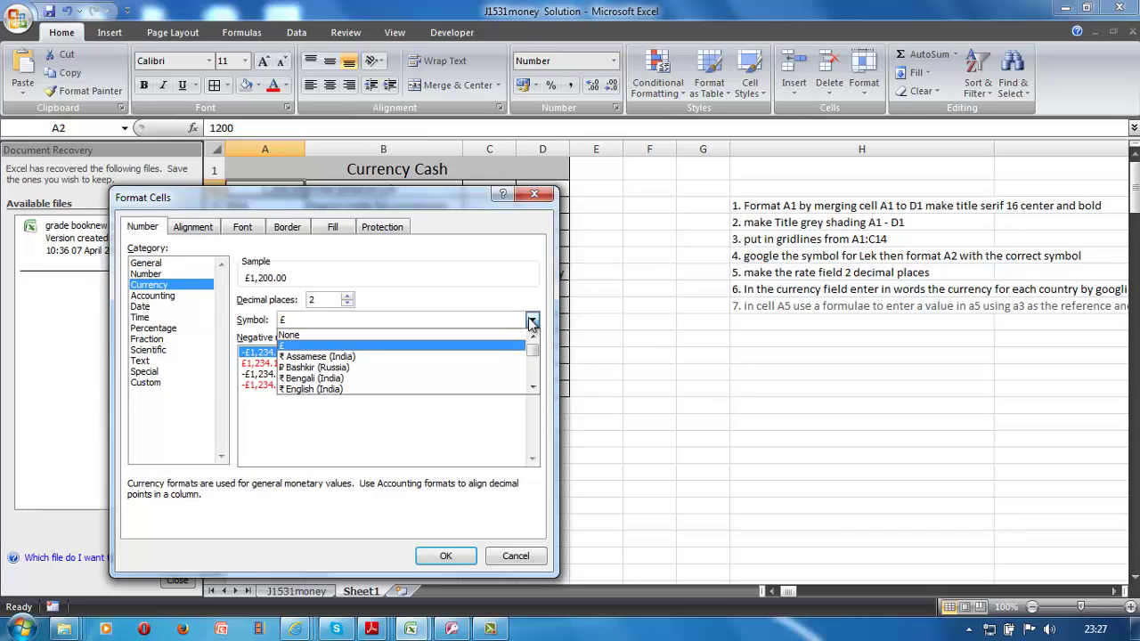
drag(532, 353, 533, 362)
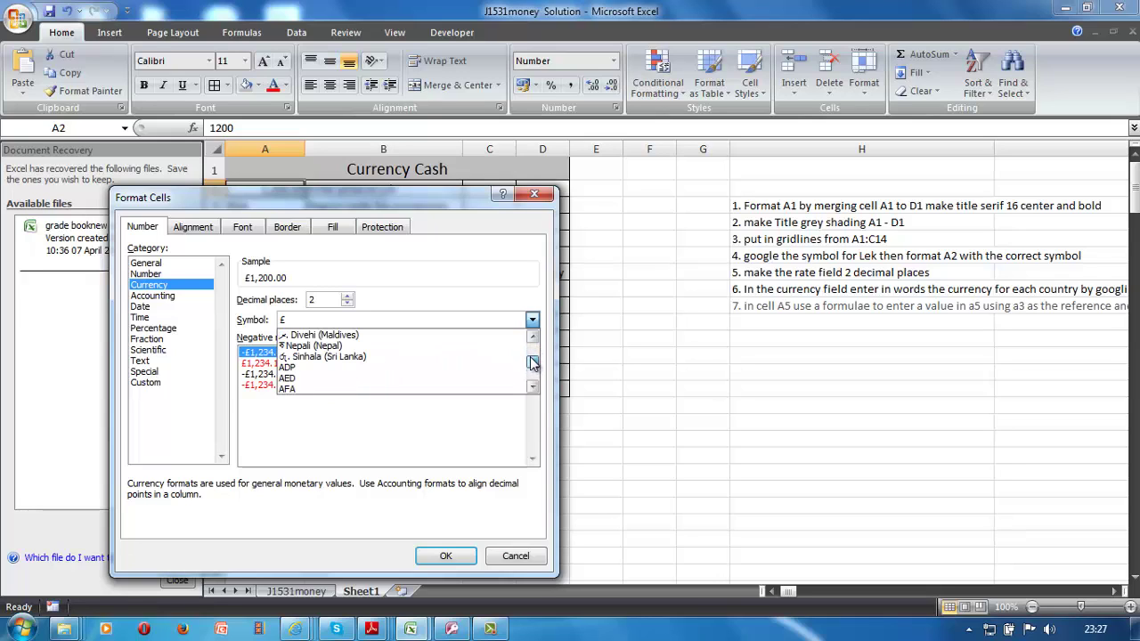
click(532, 387)
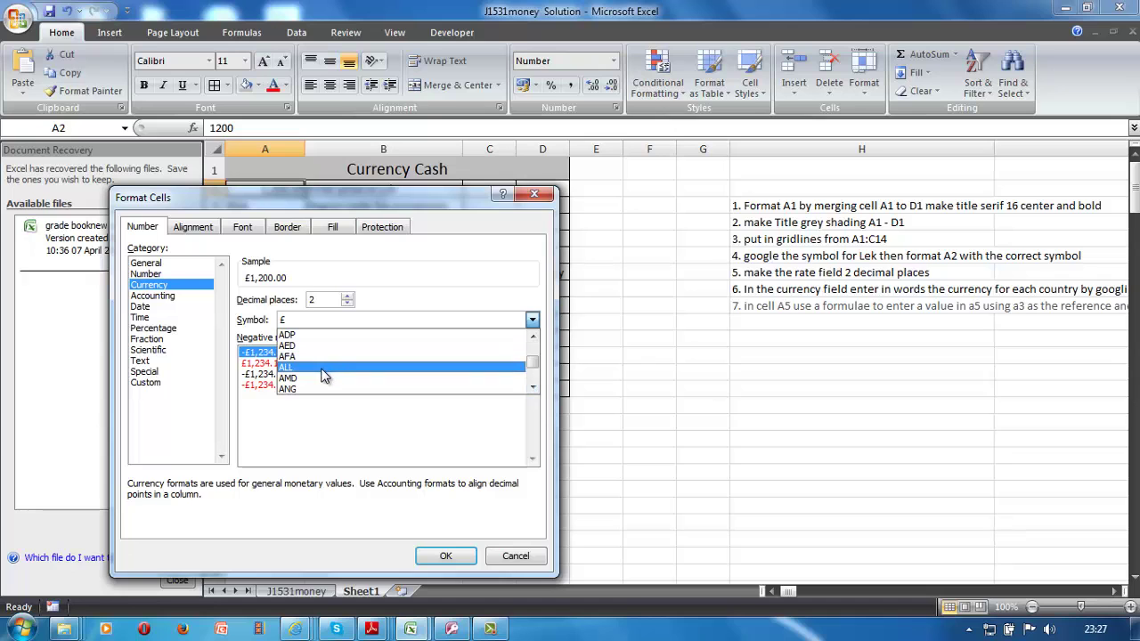
click(323, 368)
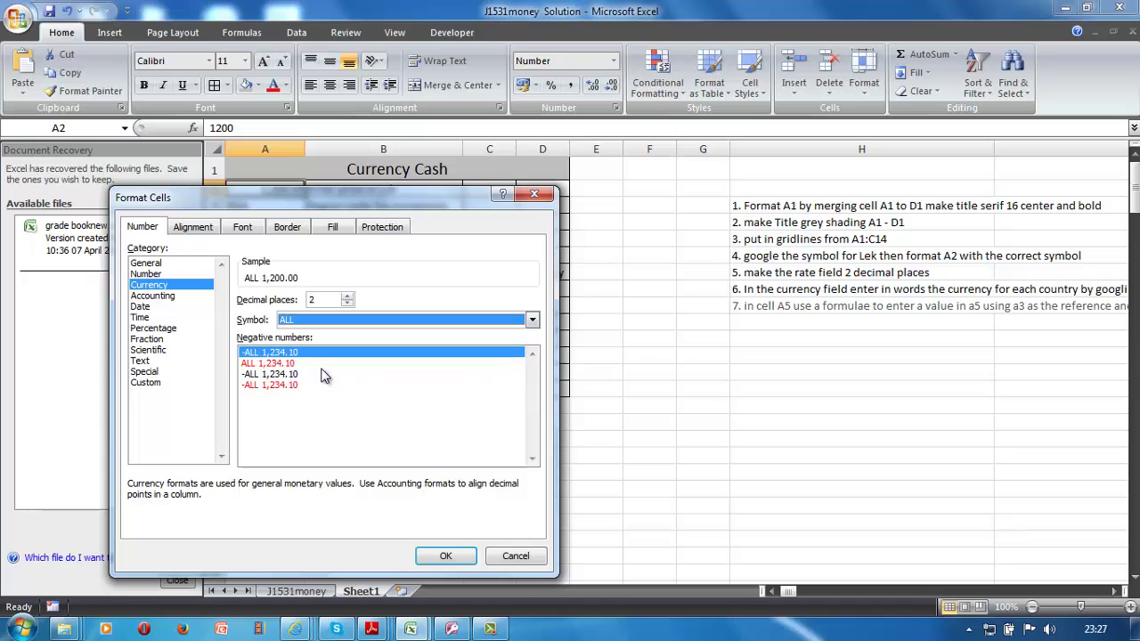
click(445, 555)
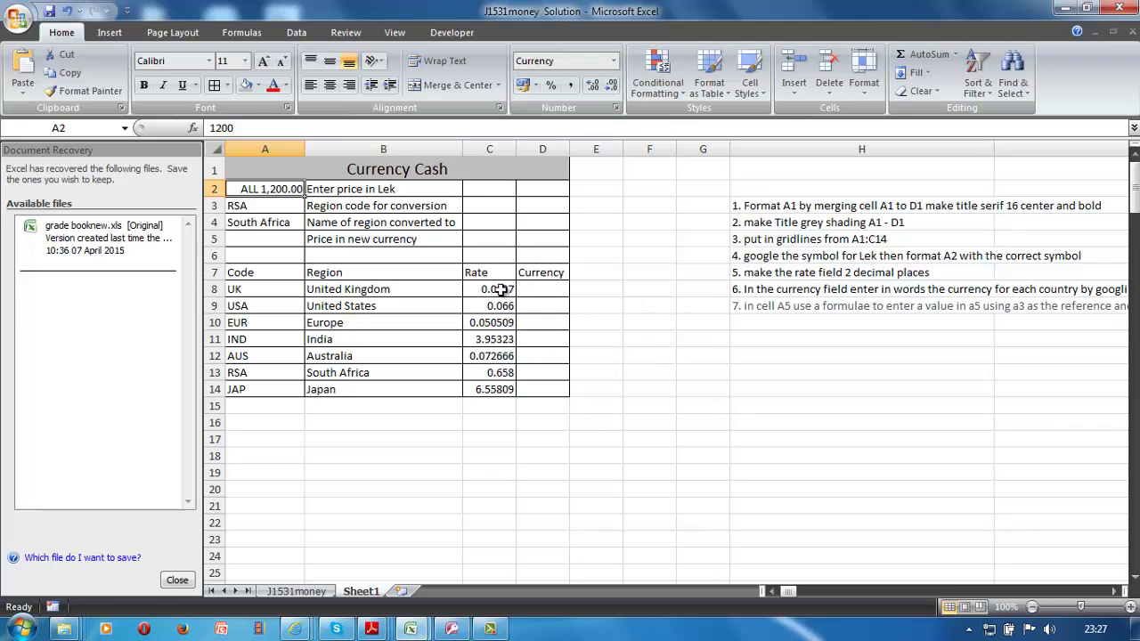
- Format the rates in C8:C14 as Number with 2 decimal places
drag(502, 289, 502, 385)
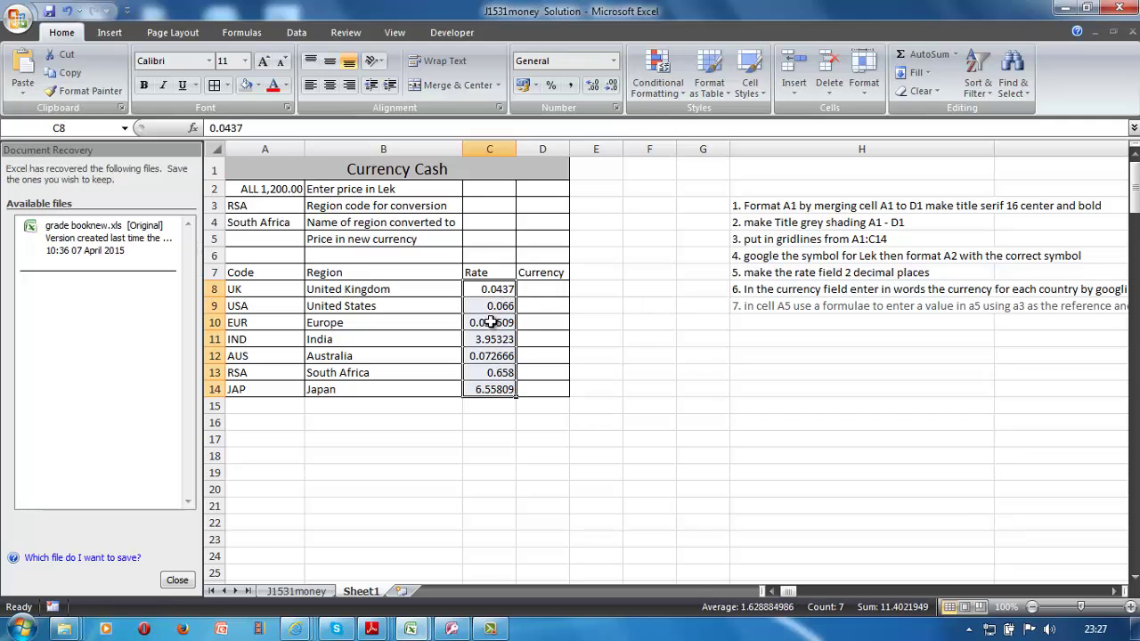
right_click(490, 322)
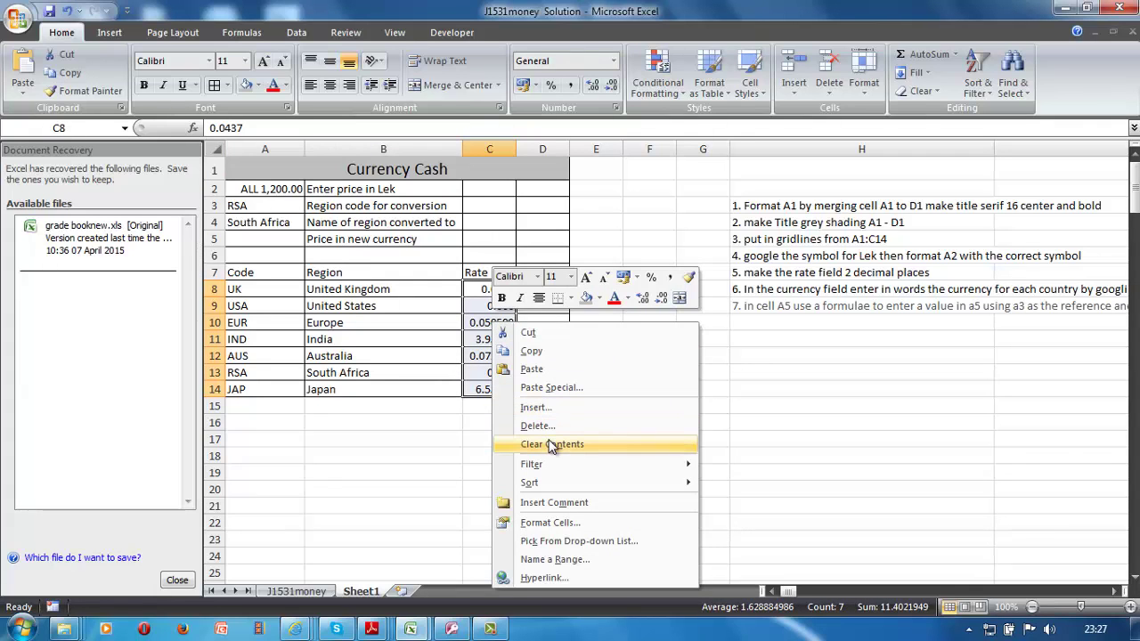
click(546, 524)
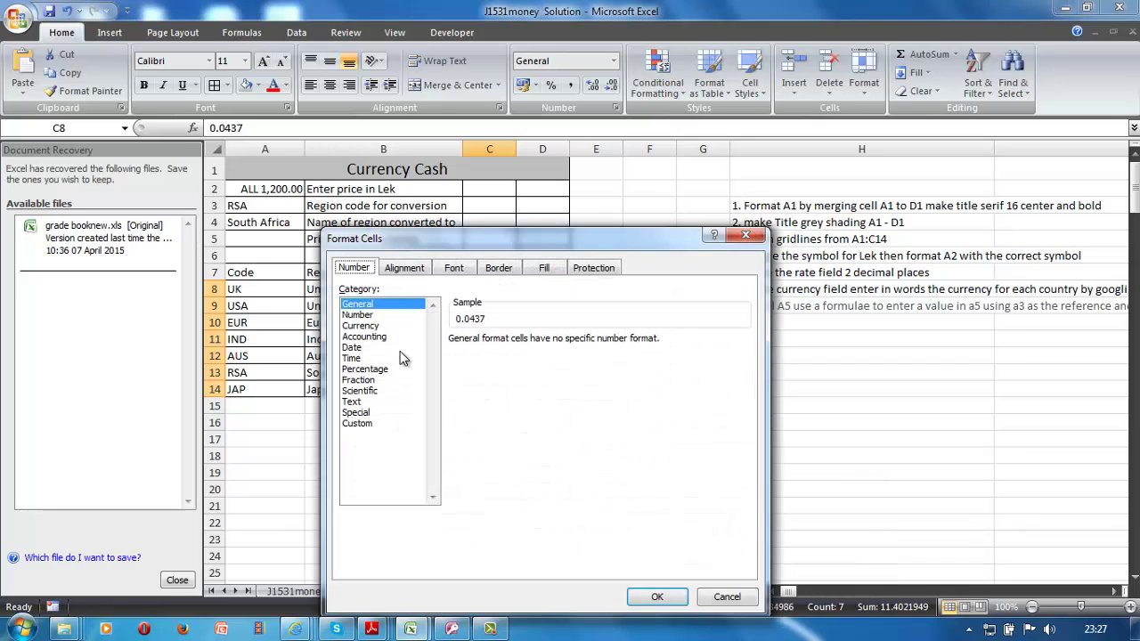
click(366, 315)
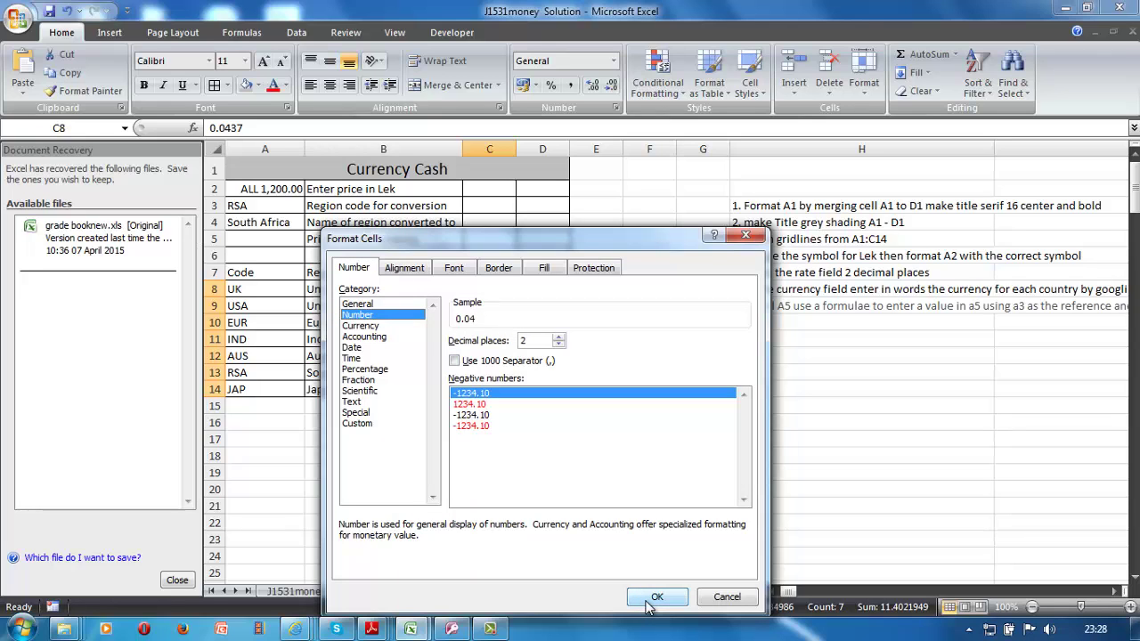
drag(588, 245, 800, 203)
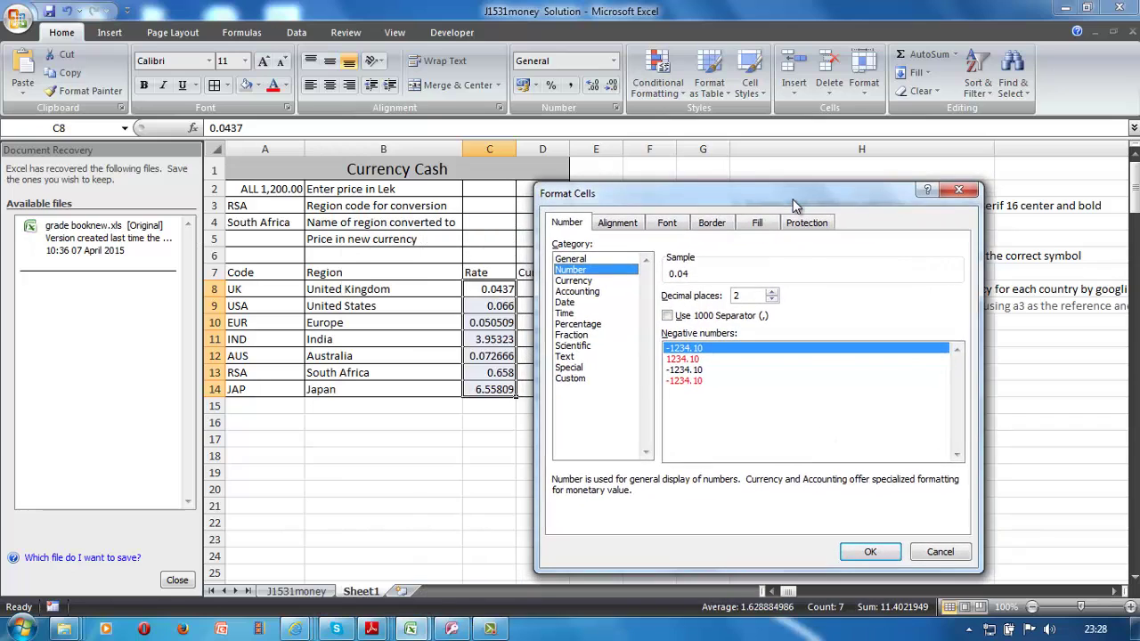
click(880, 553)
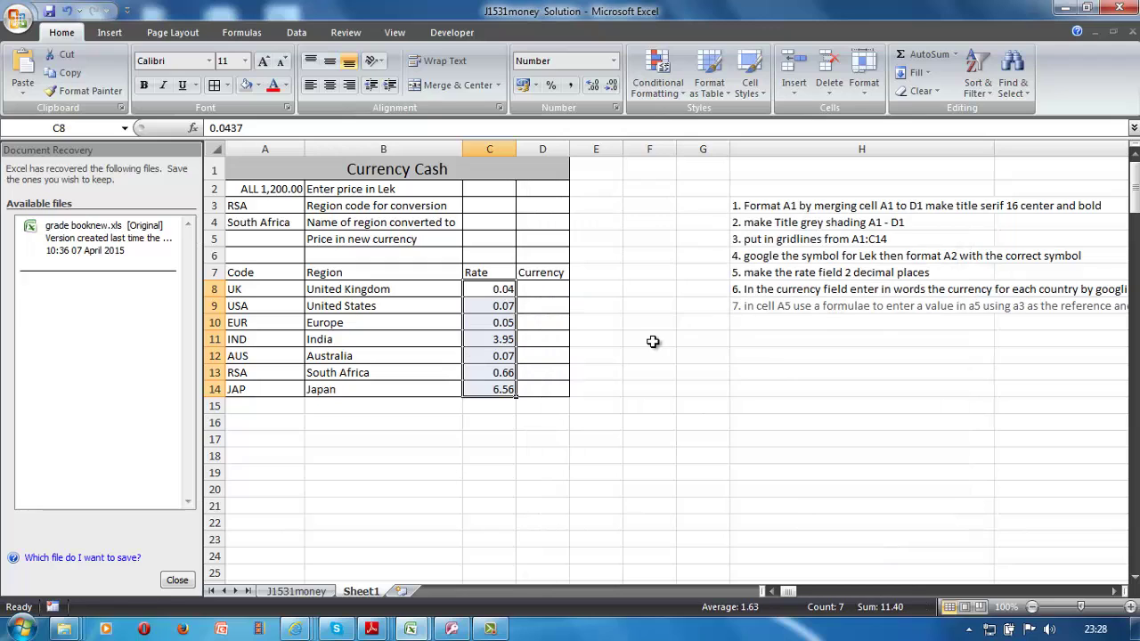
- Enter Pounds, Dollars, Euro, Rupees, Dollars, Rand and Yen down D8:D14
click(546, 285)
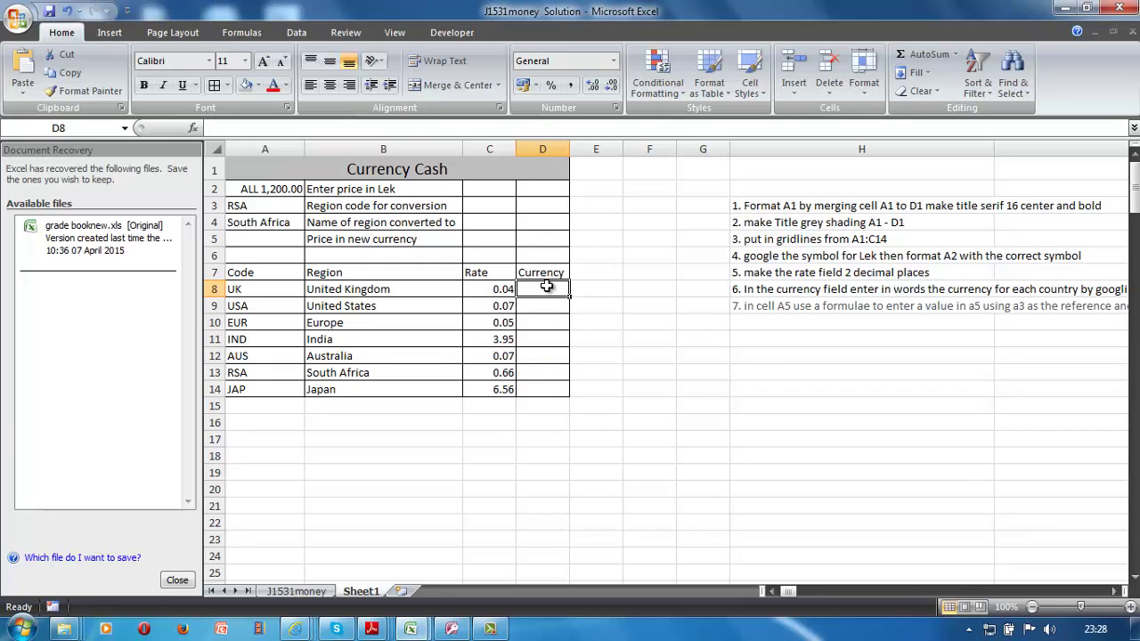
text(Pounds)
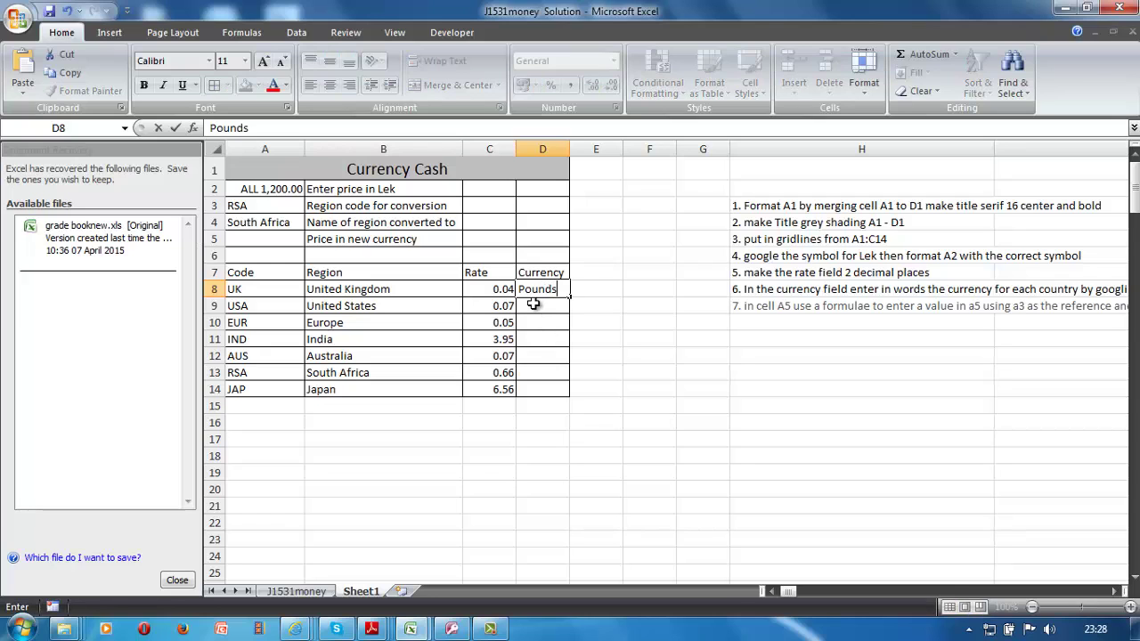
click(533, 304)
text(Dollars)
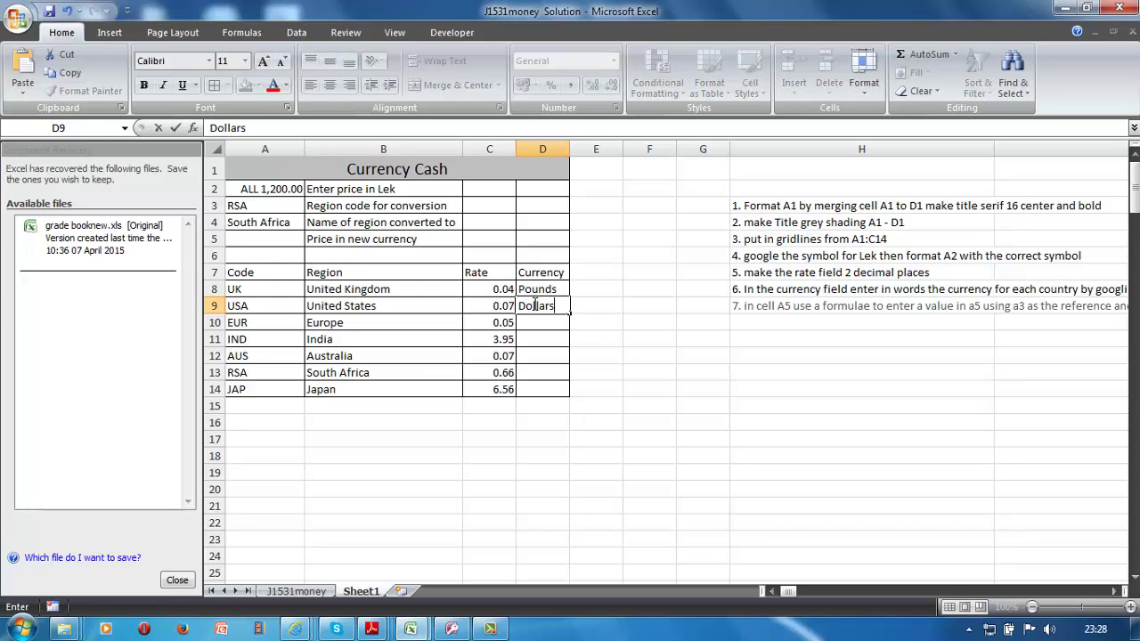
click(532, 323)
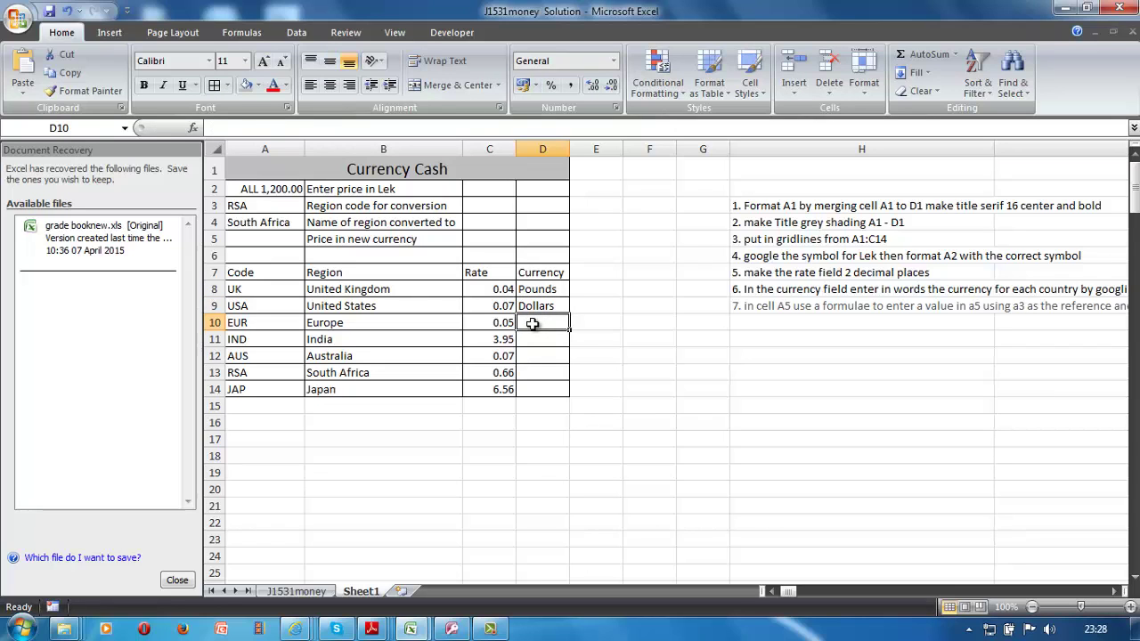
text(Euro)
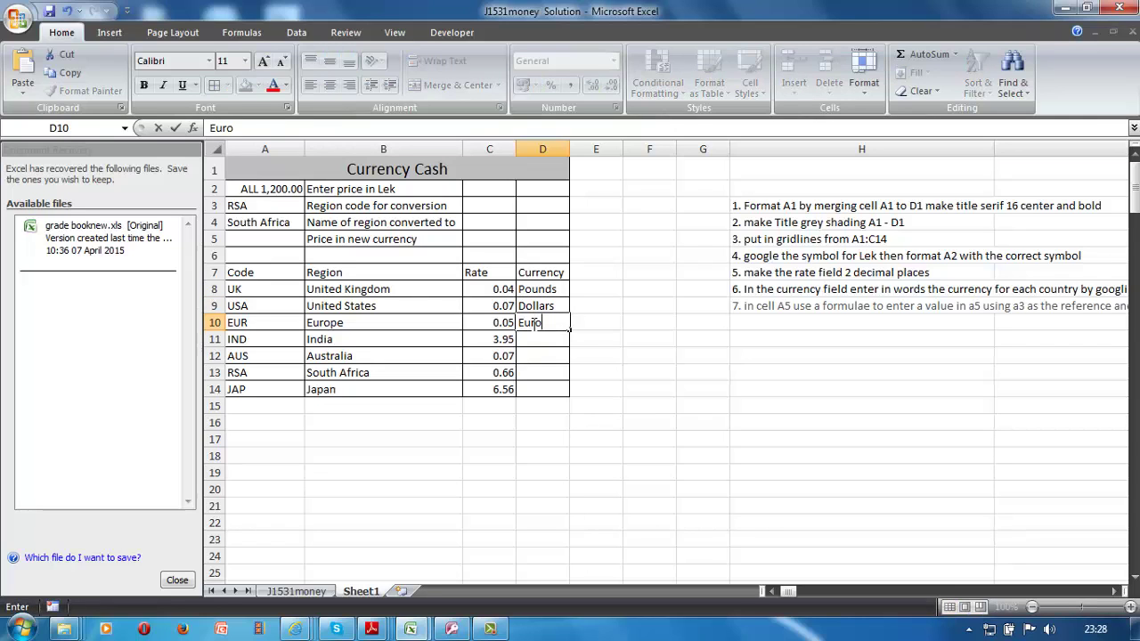
click(531, 341)
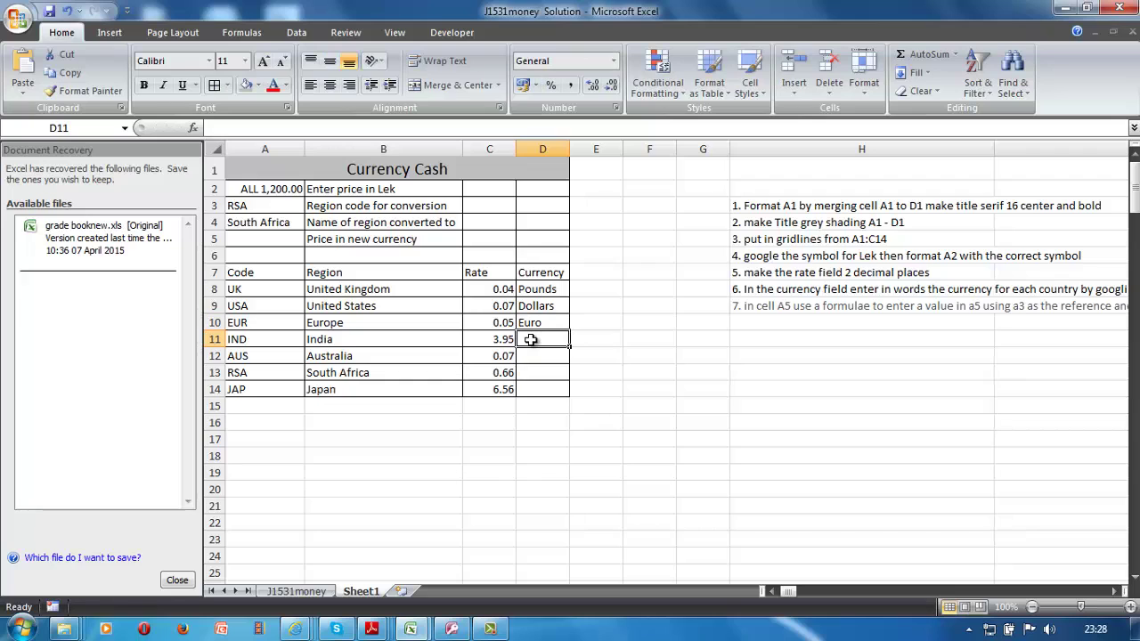
text(Rupees)
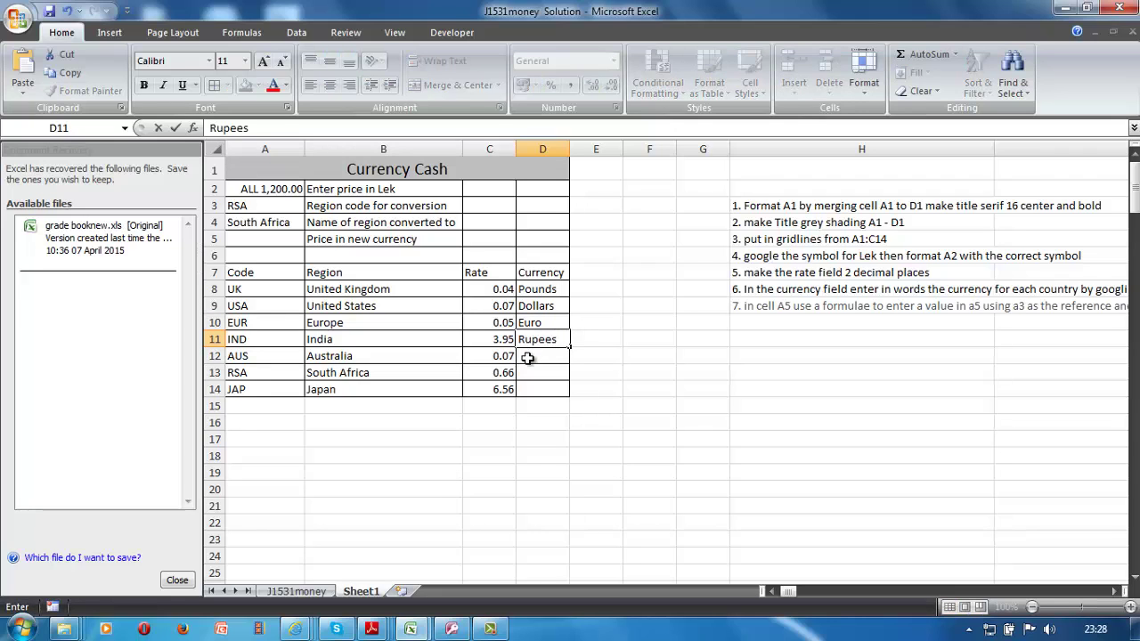
click(527, 357)
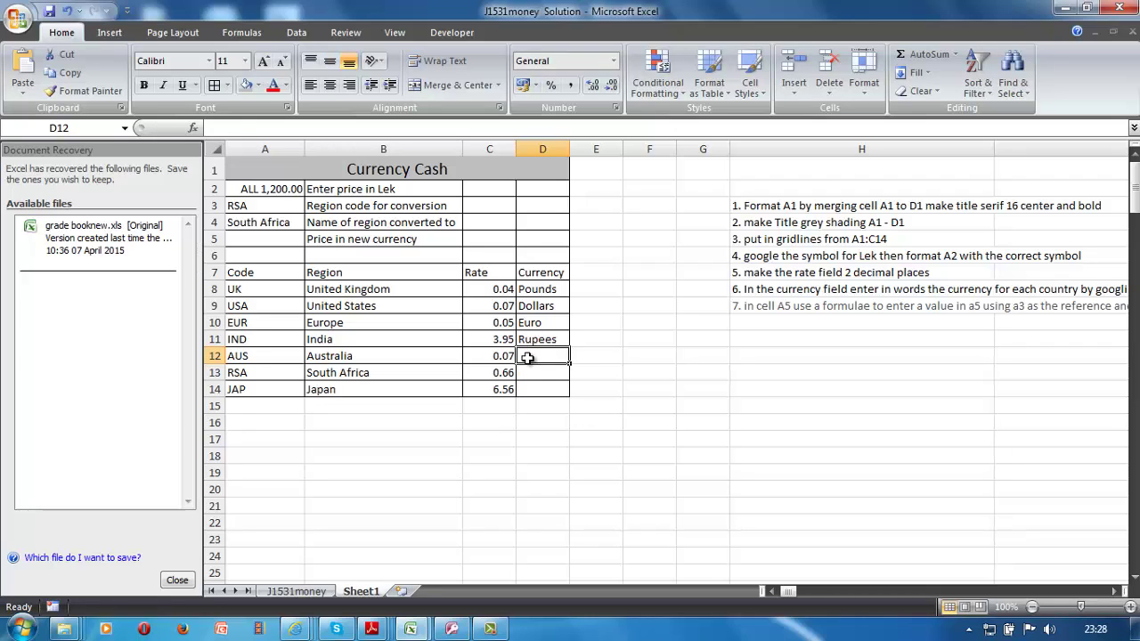
text(Dollars)
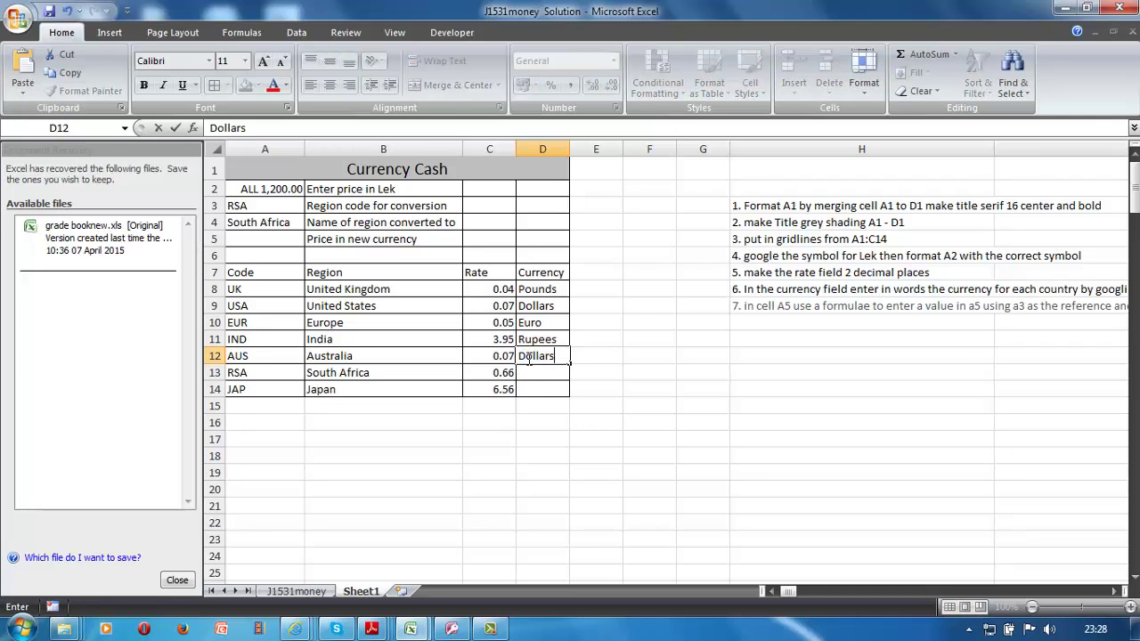
click(527, 372)
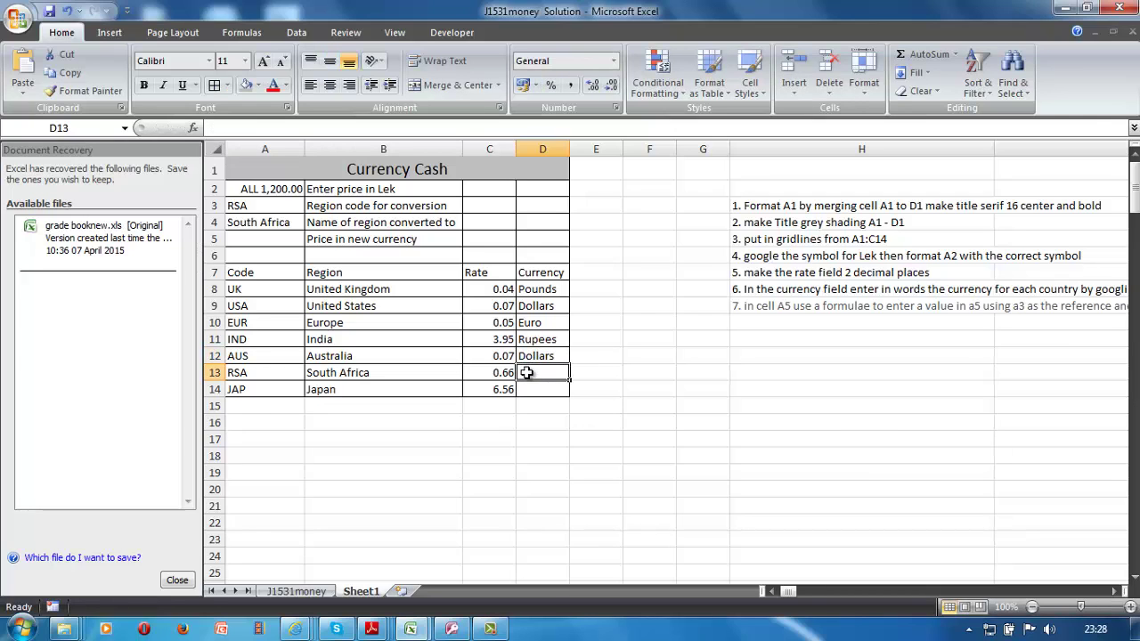
text(Rand)
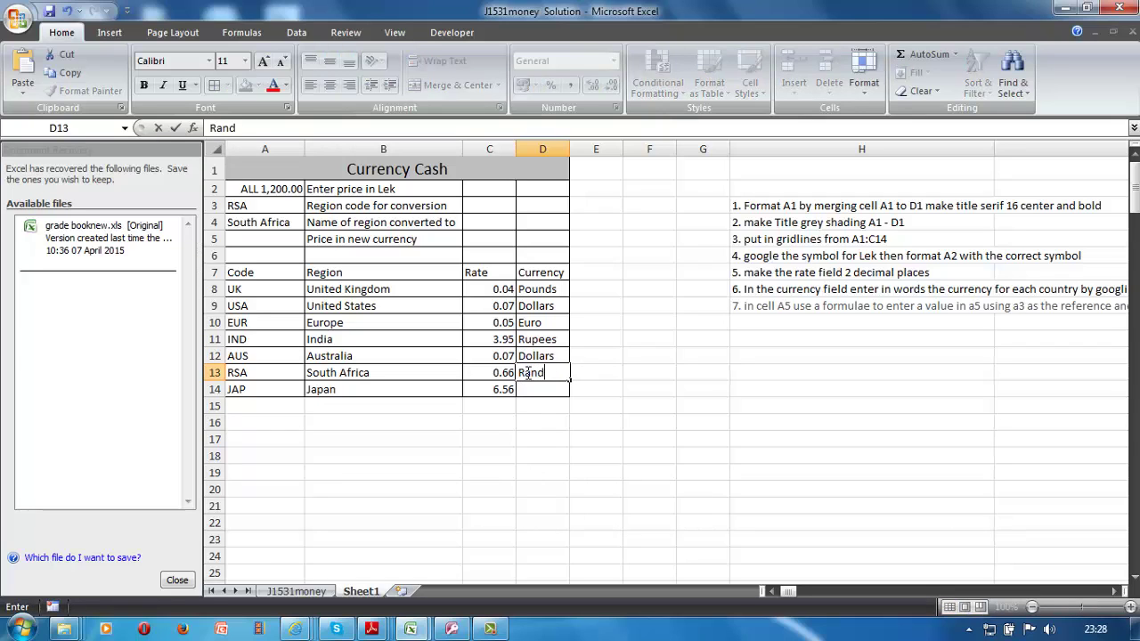
click(526, 390)
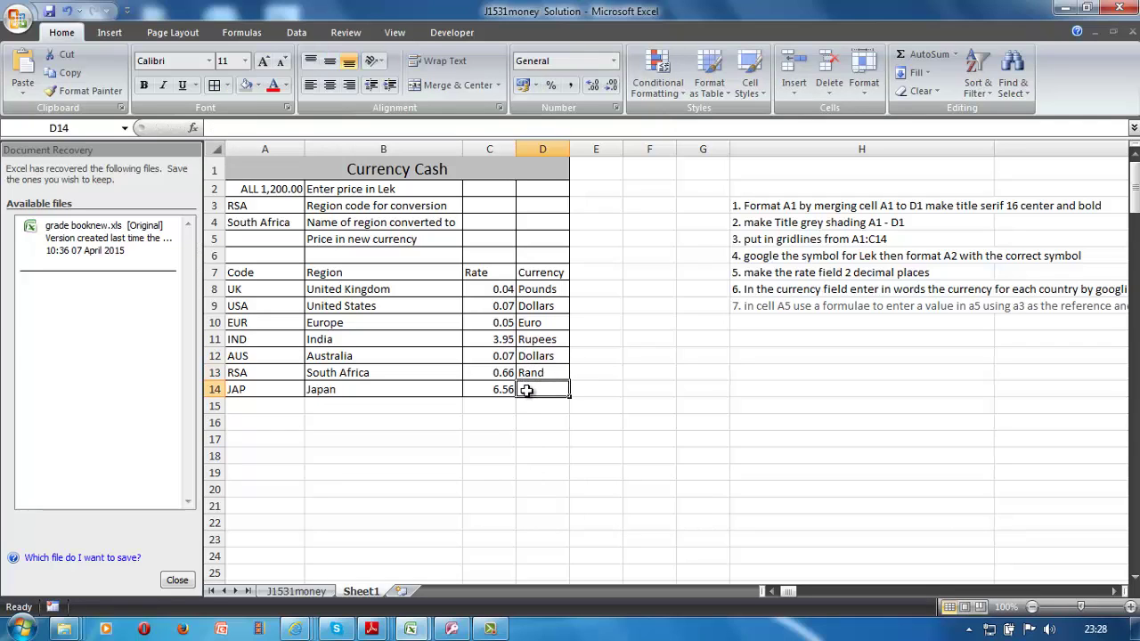
text(Yen)
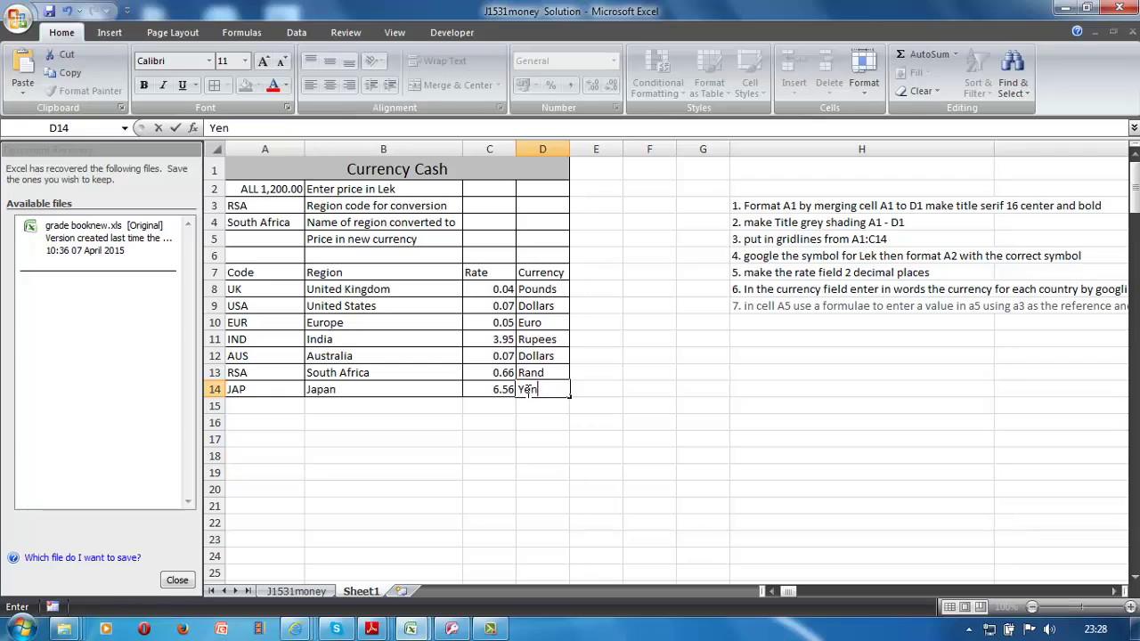
click(533, 403)
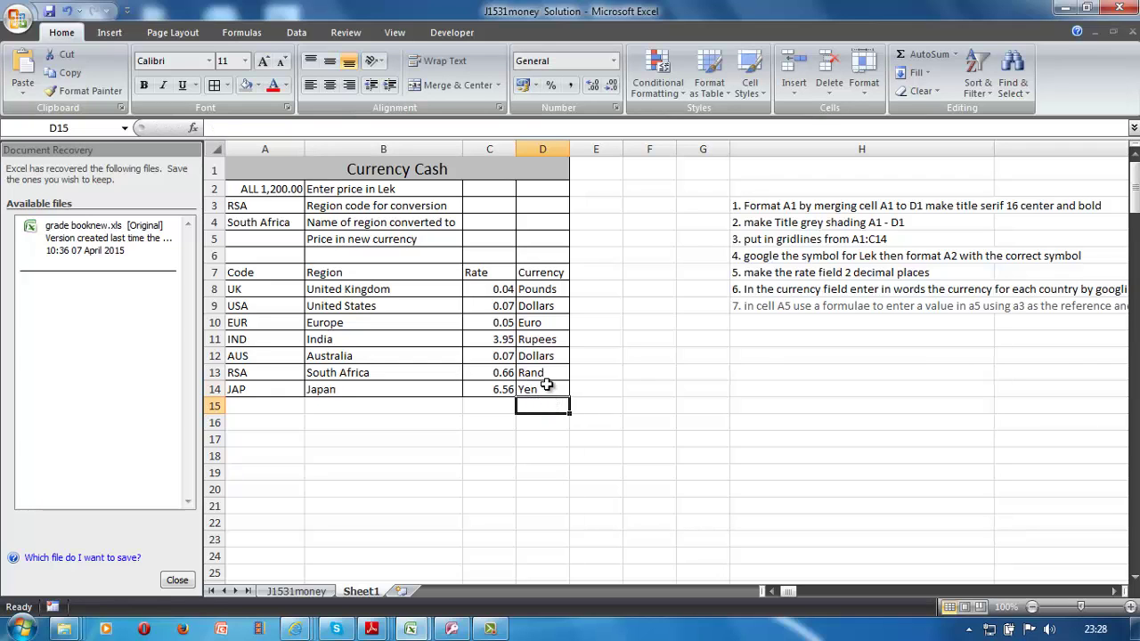
click(546, 385)
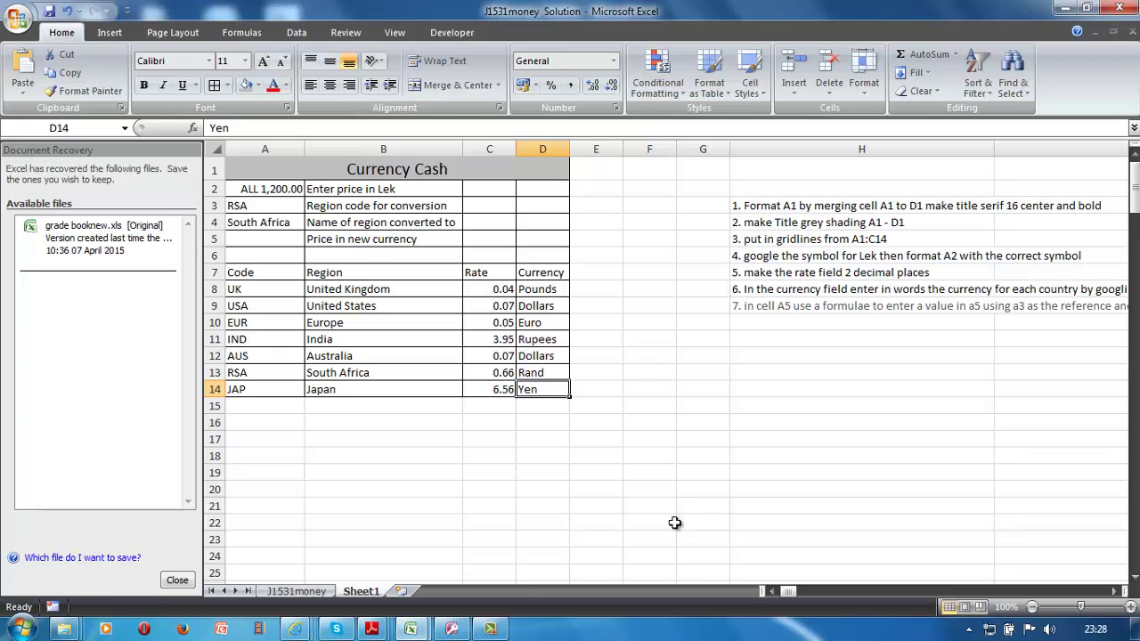
- Bring up the task list showing step 7, the A5 conversion formula using A3
click(488, 630)
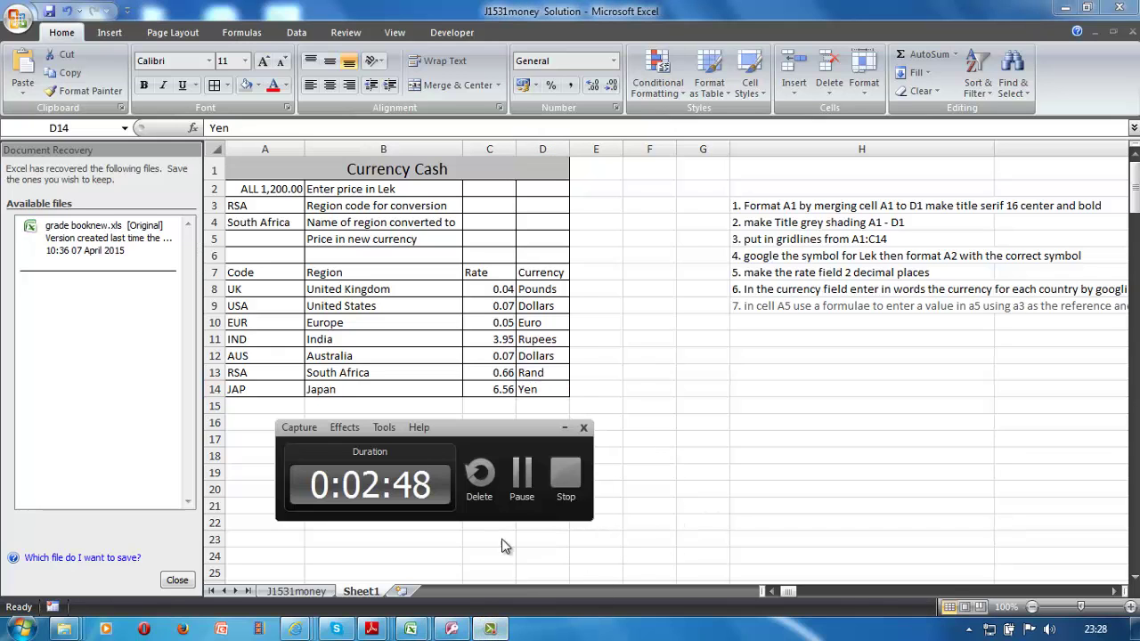
click(530, 496)
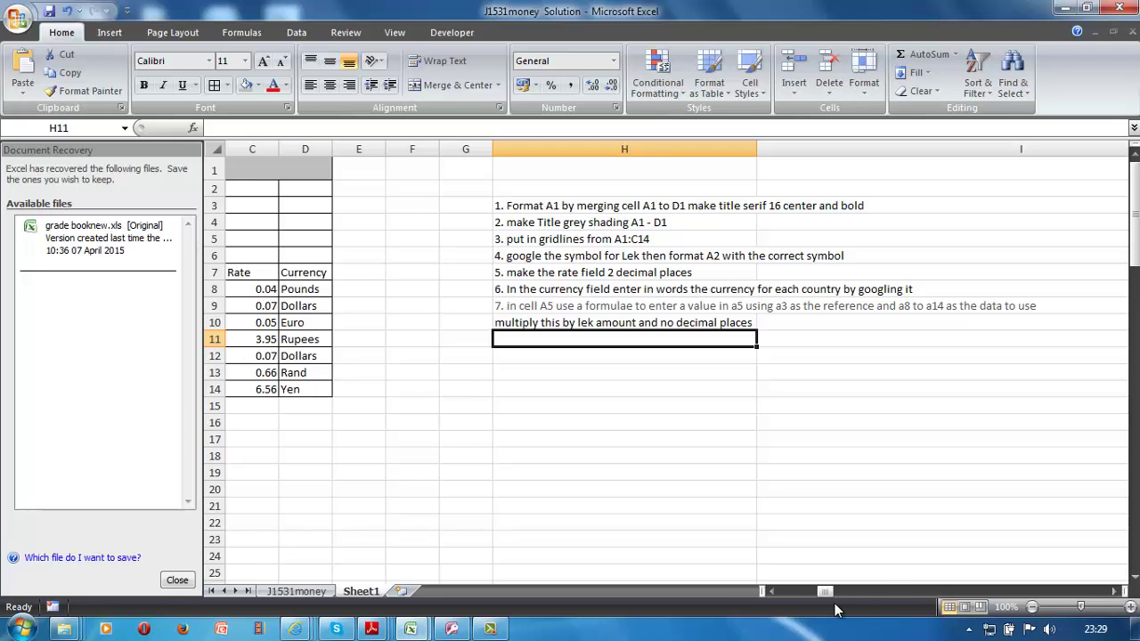
drag(826, 595, 796, 599)
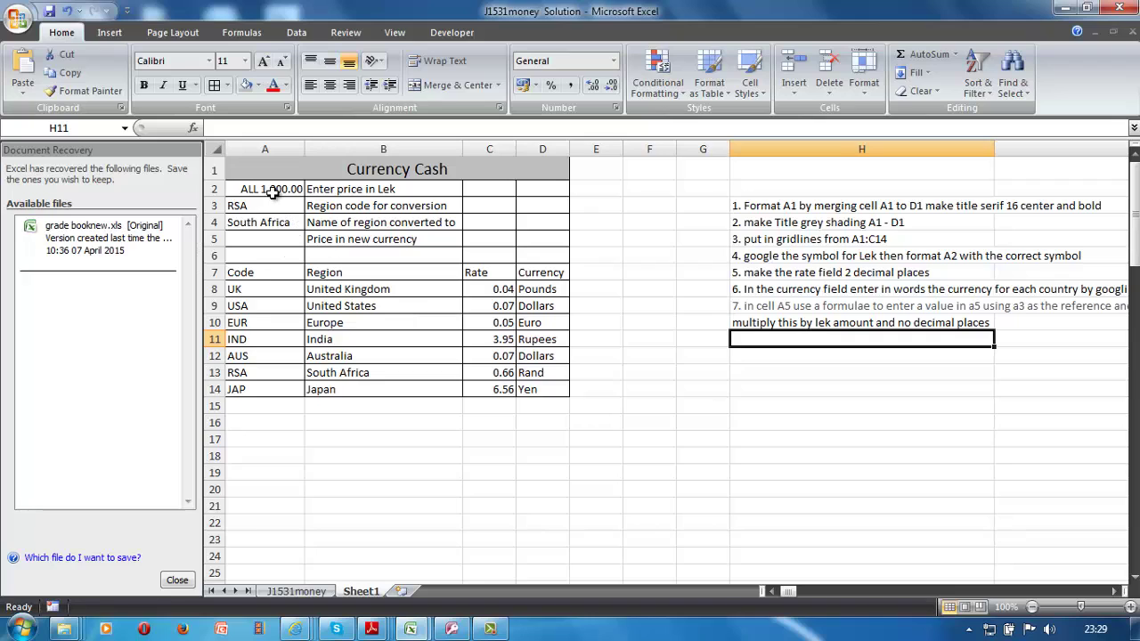
- Type =ROUNDUP(A2*(VLOOKUP(A3,A8:C14,3,FALSE)),0) into cell A5
click(276, 242)
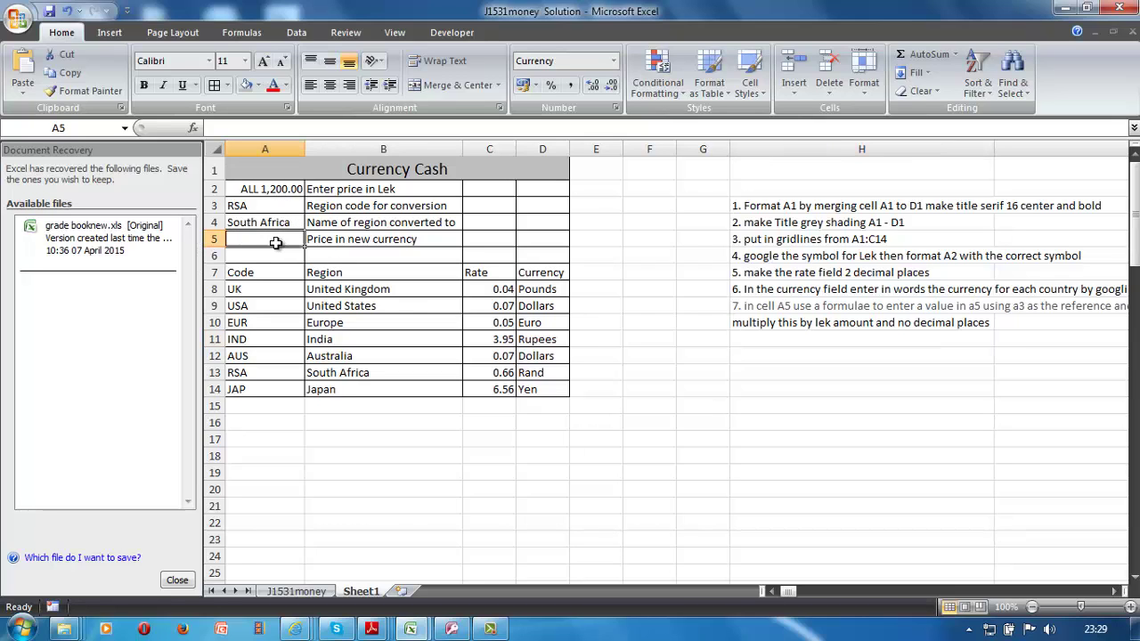
text(=r)
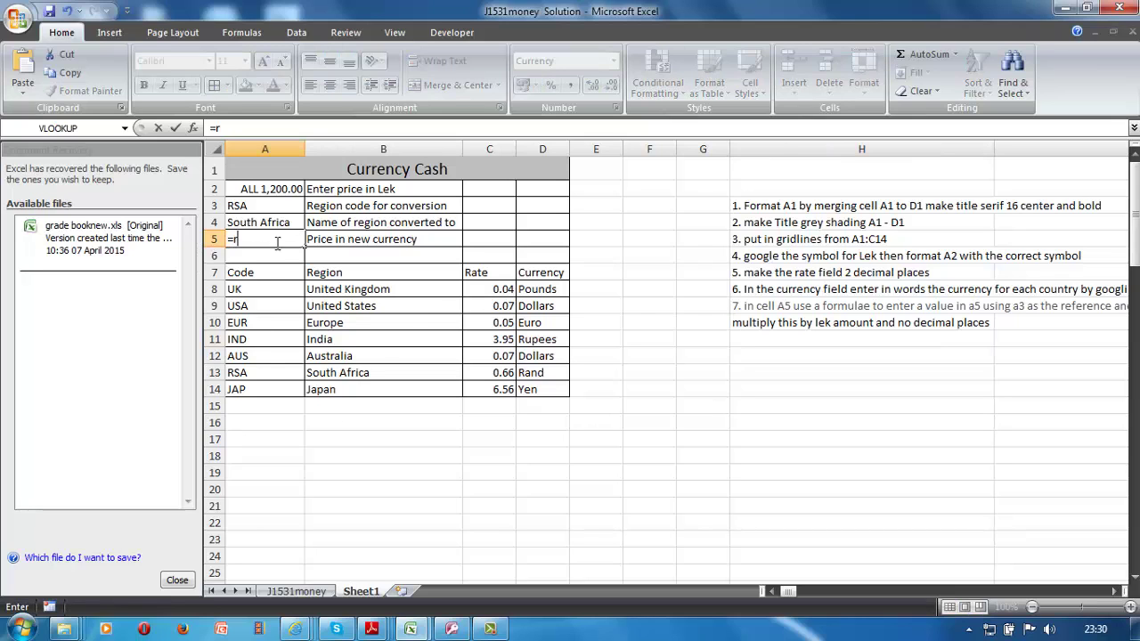
text(o)
text(nd)
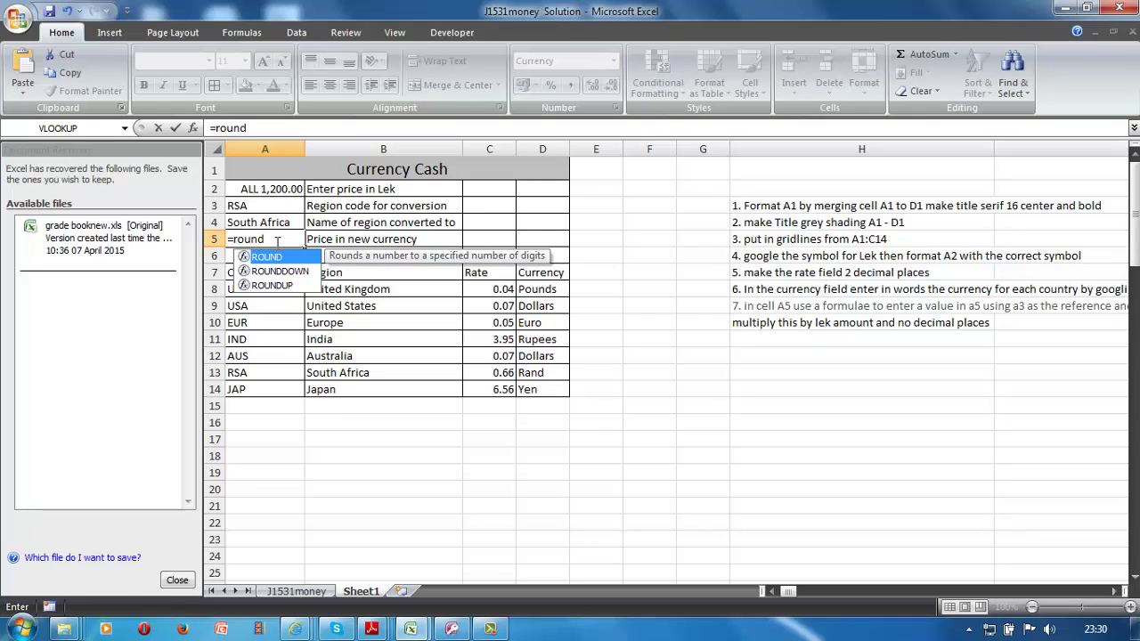
double_click(280, 285)
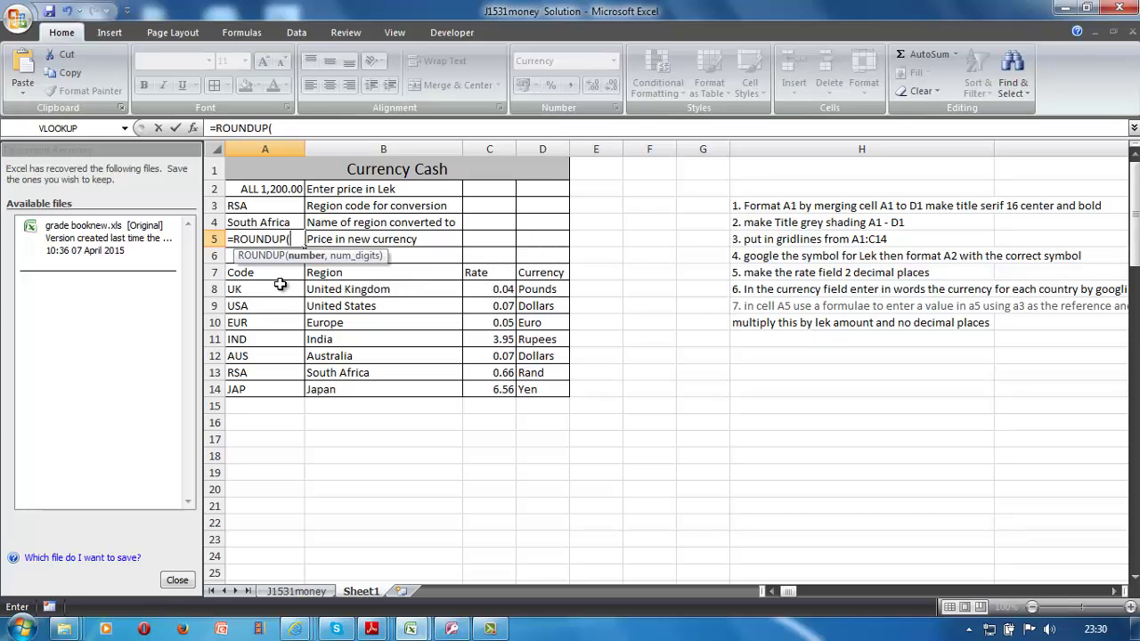
click(267, 190)
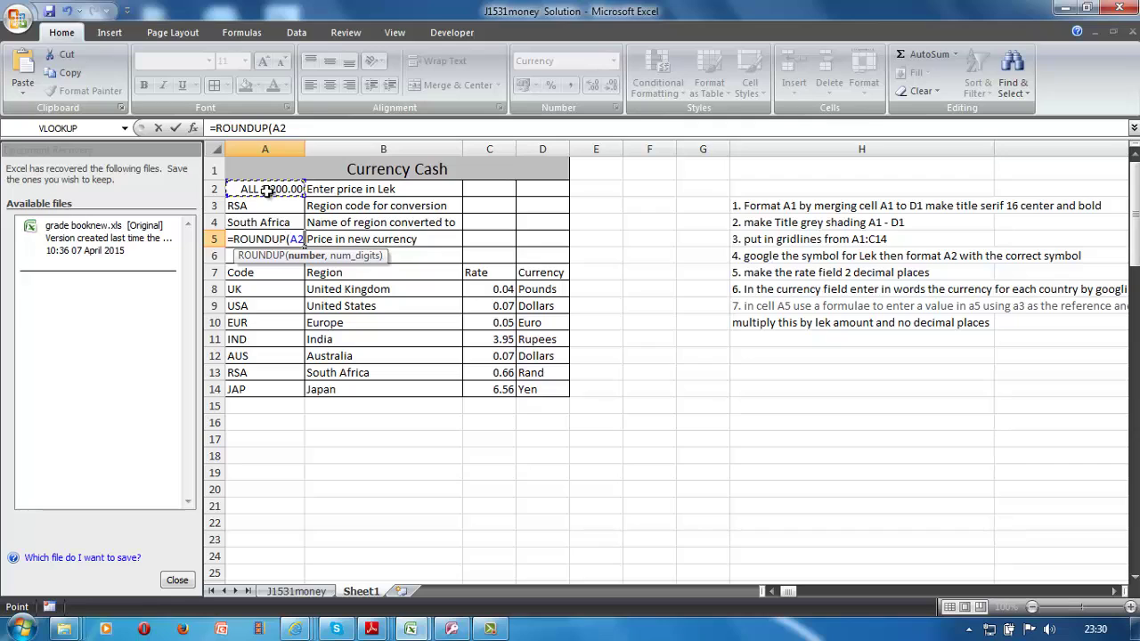
text(*)
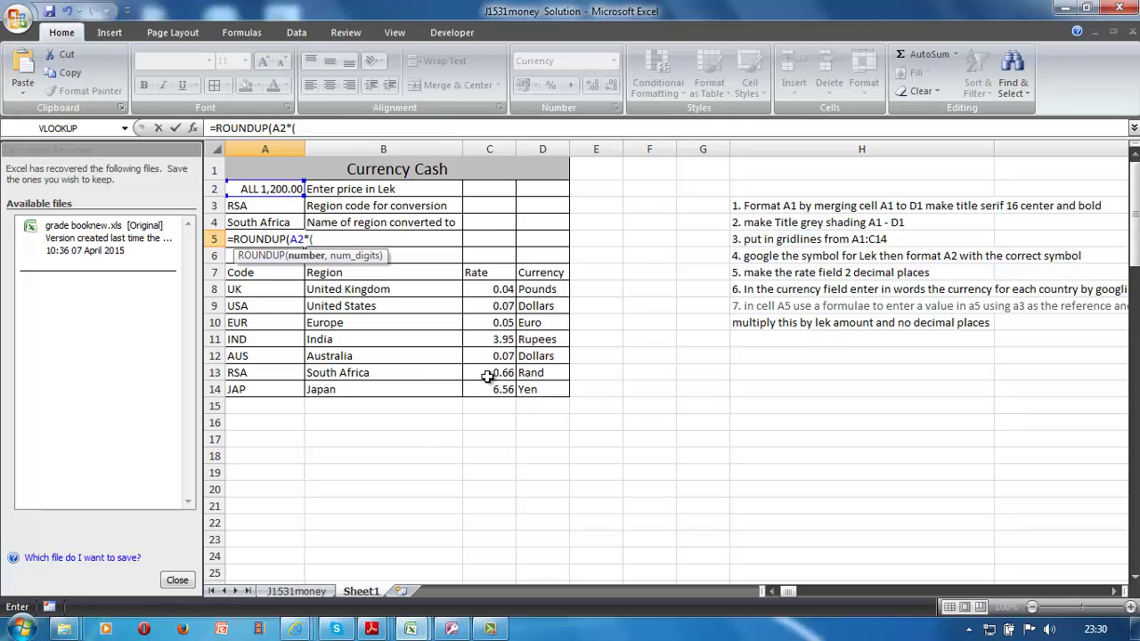
text(v)
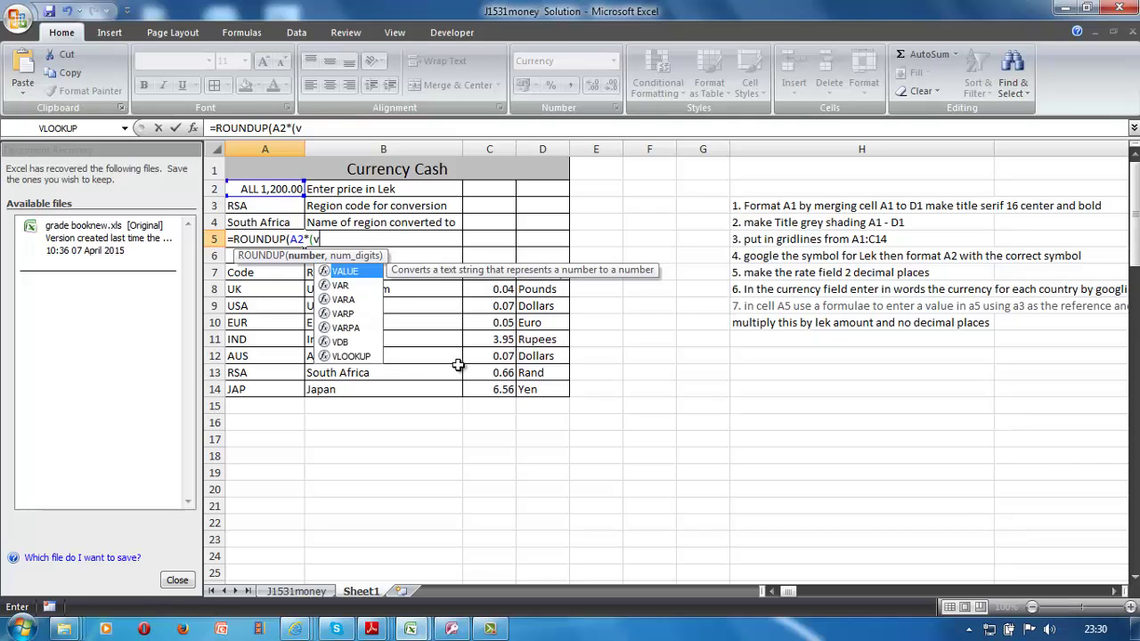
text(lookup)
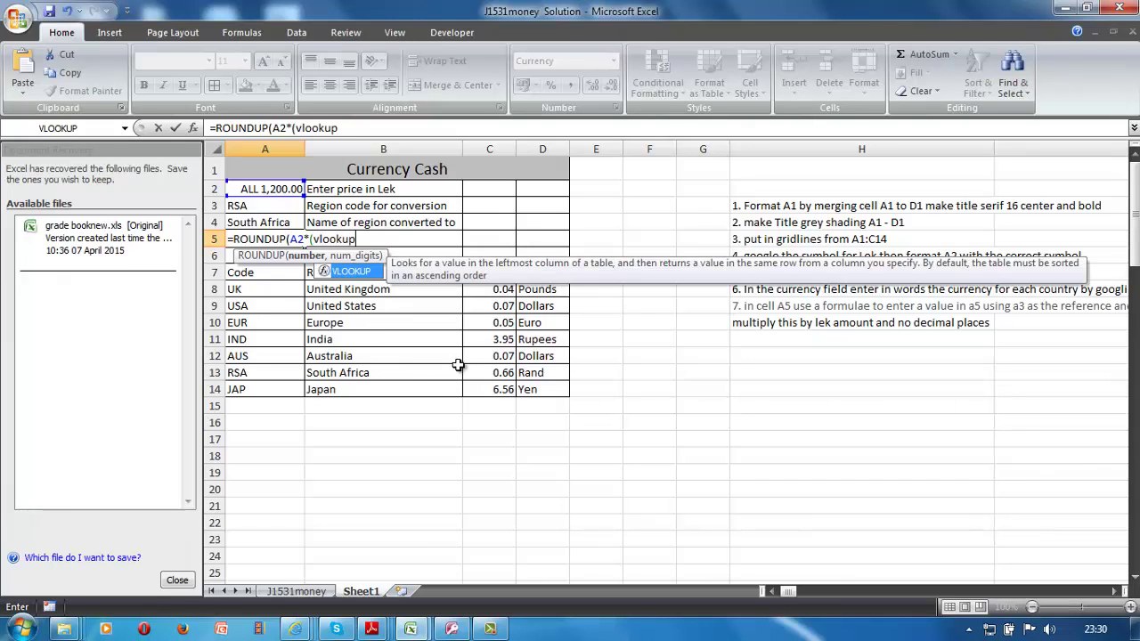
text(()
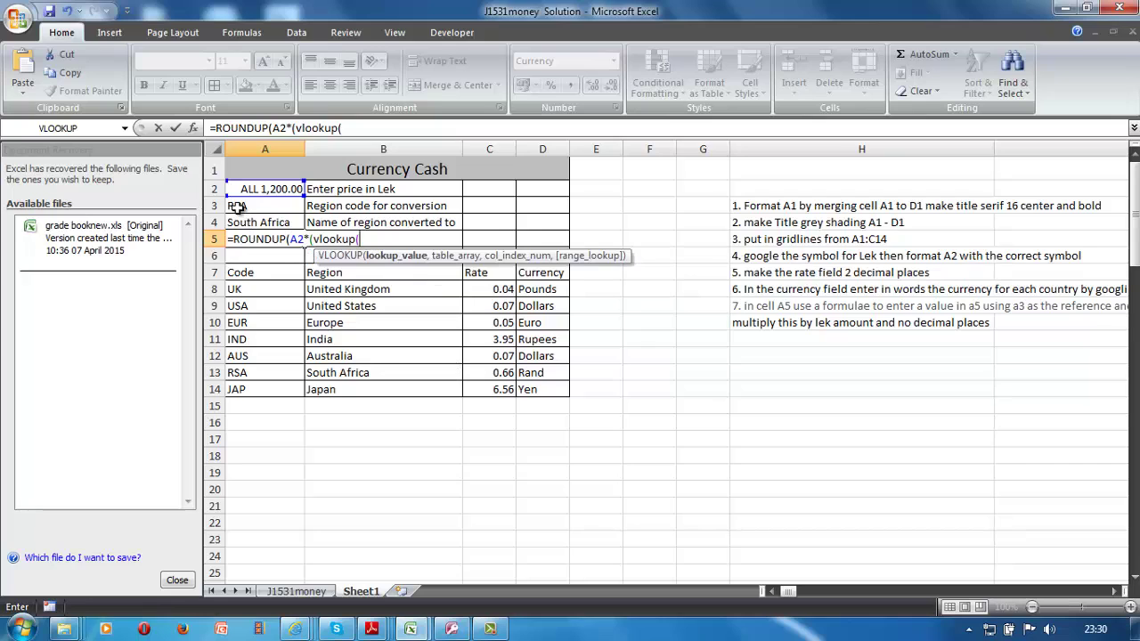
click(237, 206)
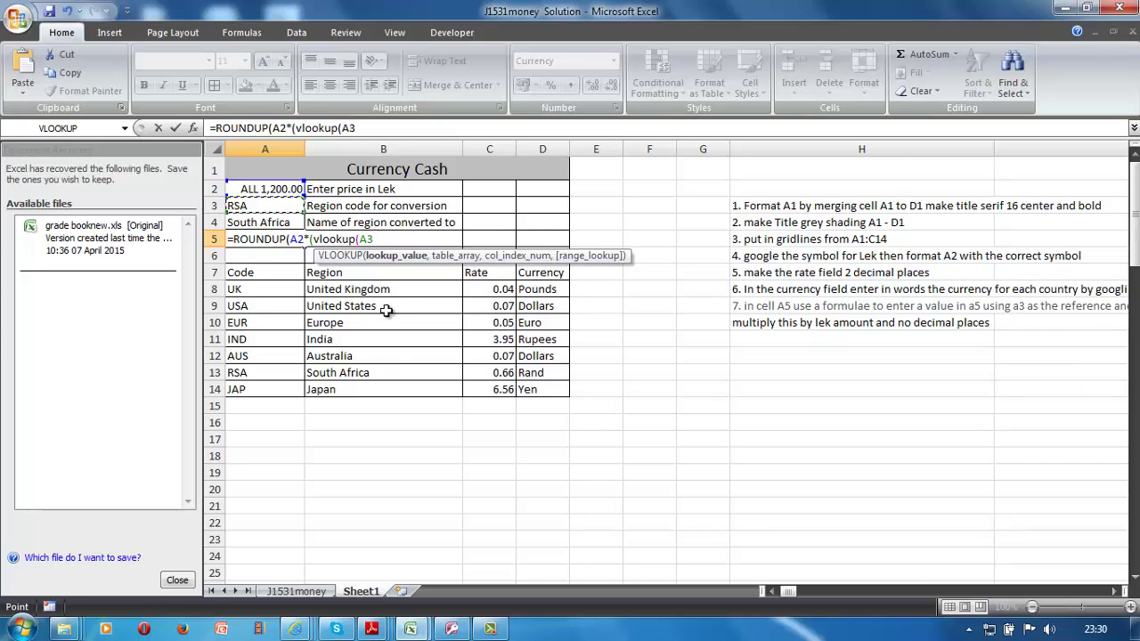
text(,)
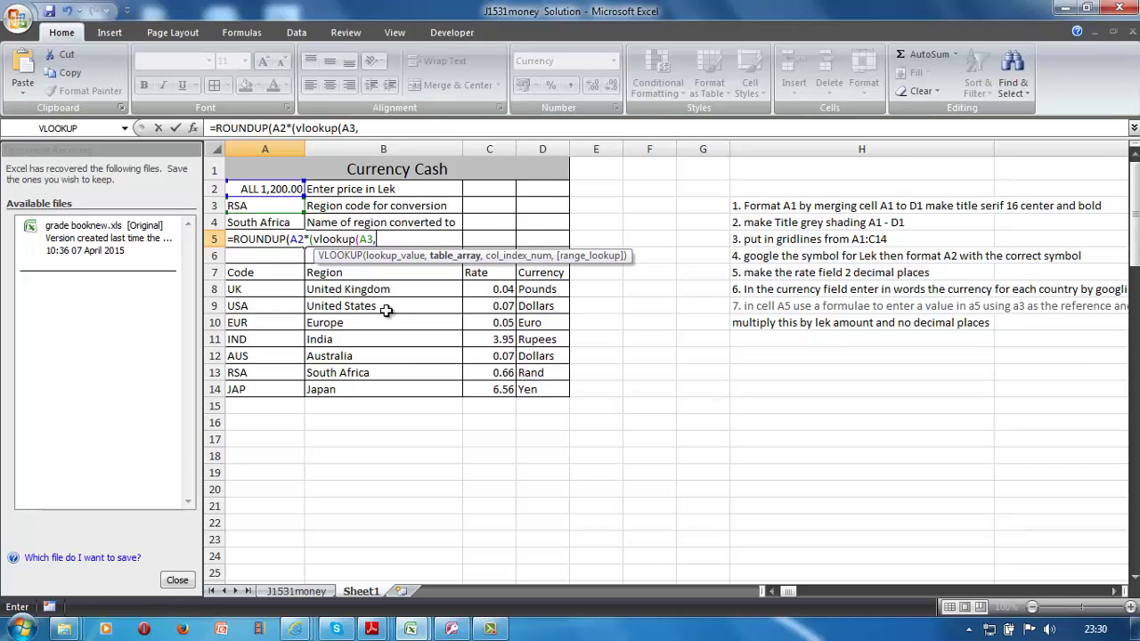
mouse_move(239, 291)
mouse_down()
mouse_move(492, 376)
mouse_move(499, 399)
mouse_up()
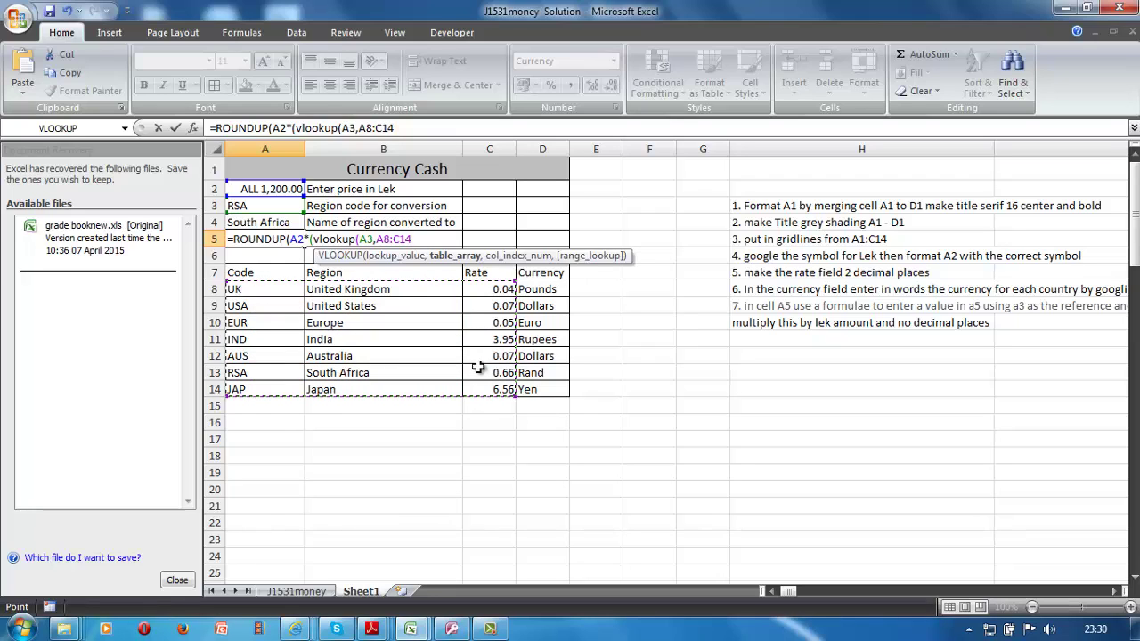
text(,3)
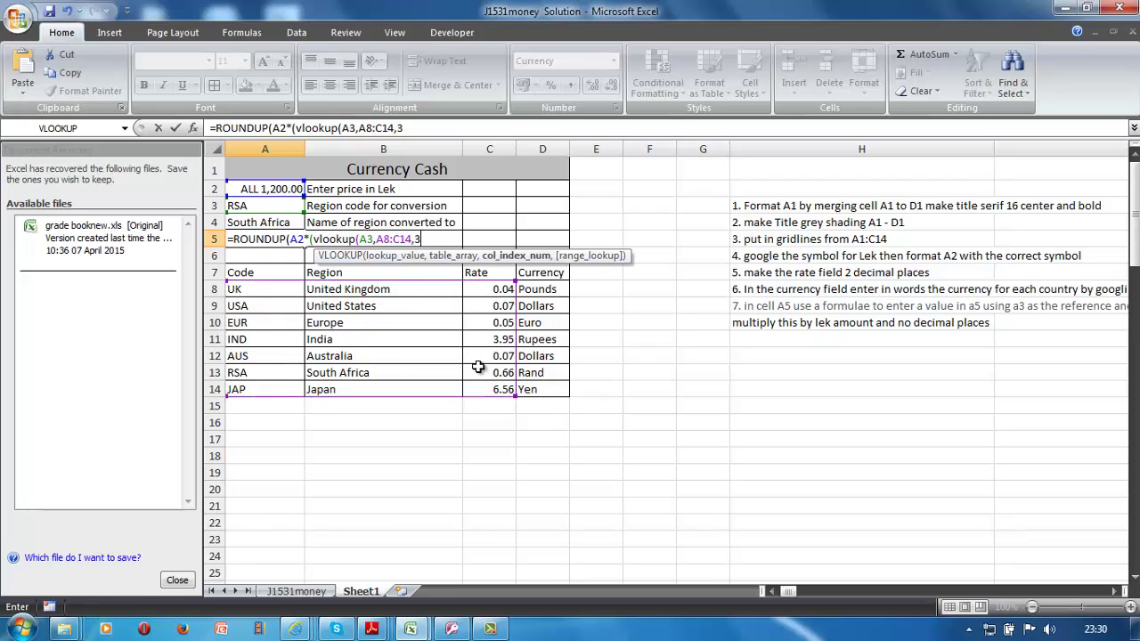
text(,False)
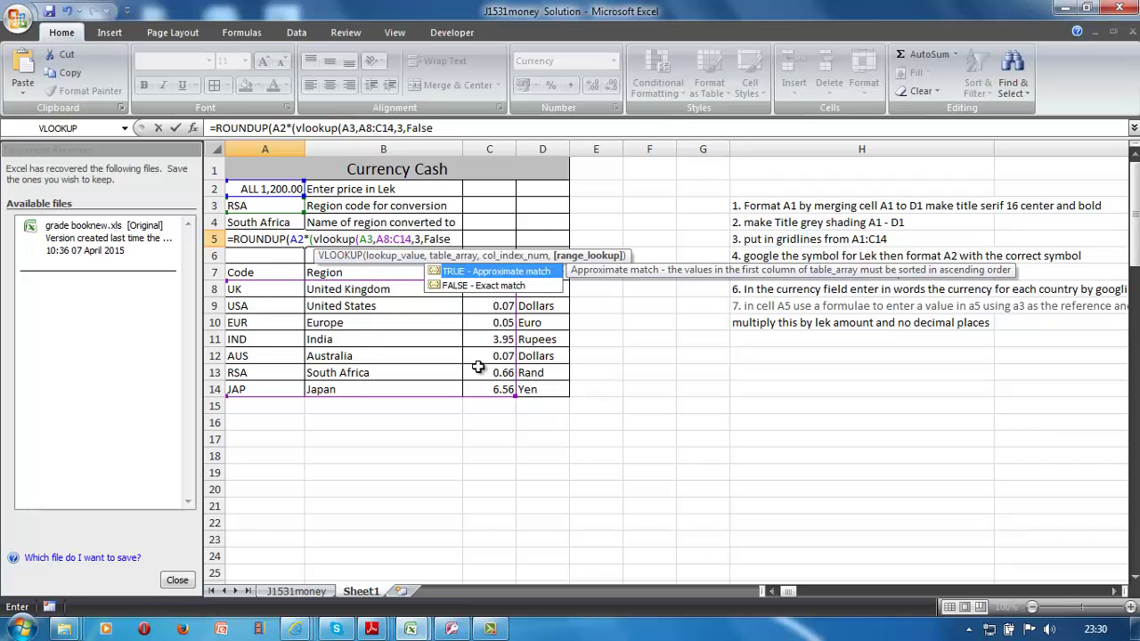
text())
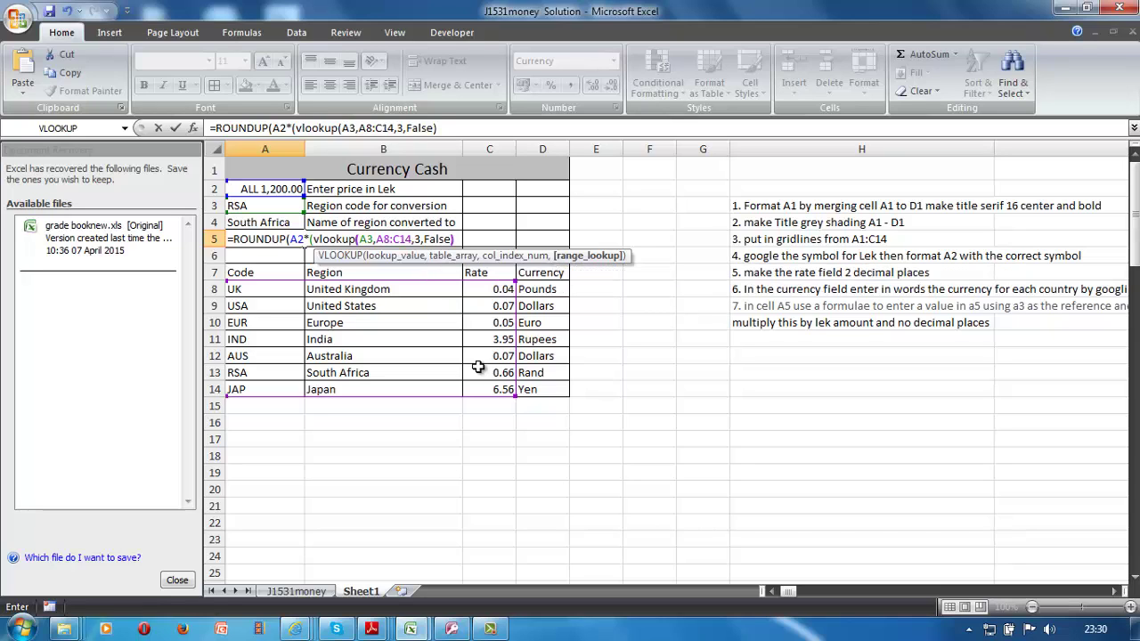
text(),)
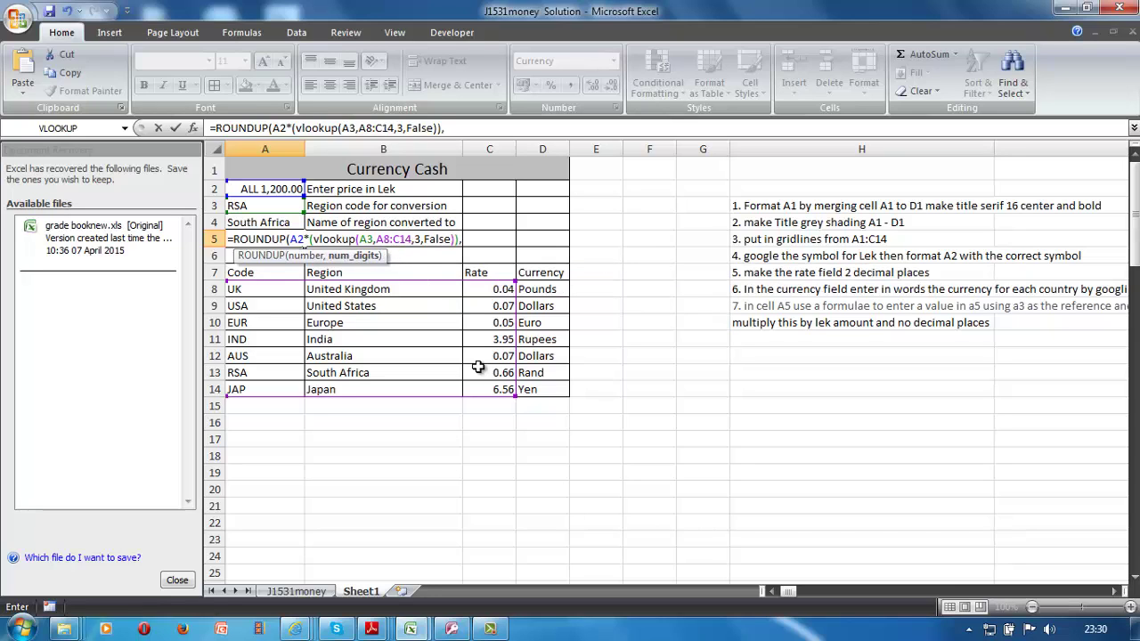
text(0)
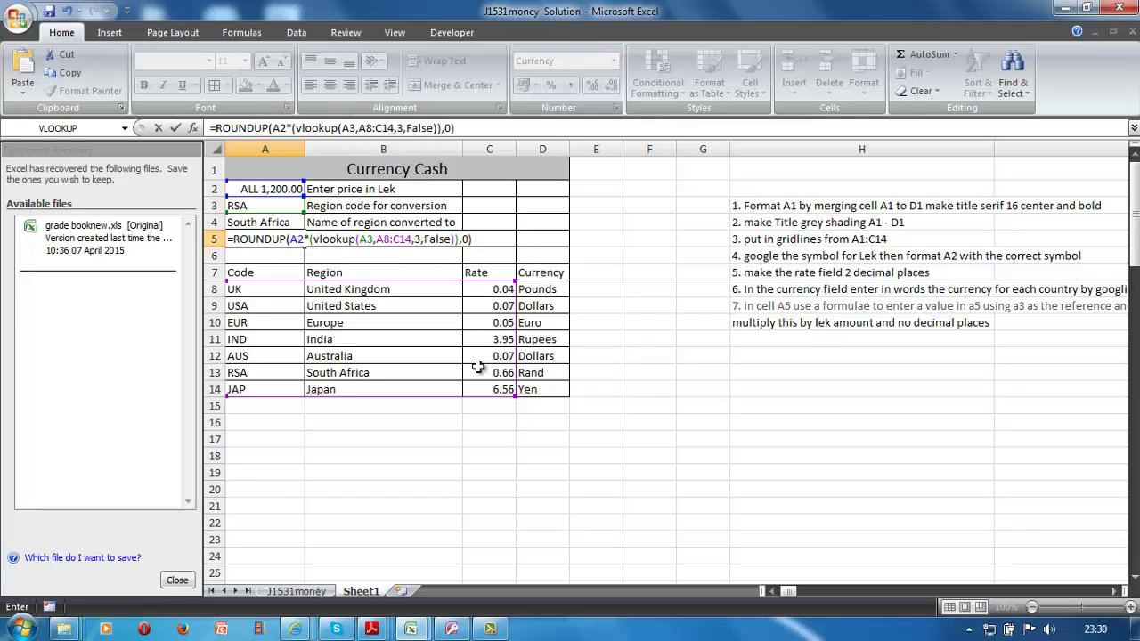
- Make the lookup range absolute as $A$8:$C$14 with F4 in the formula bar
click(488, 630)
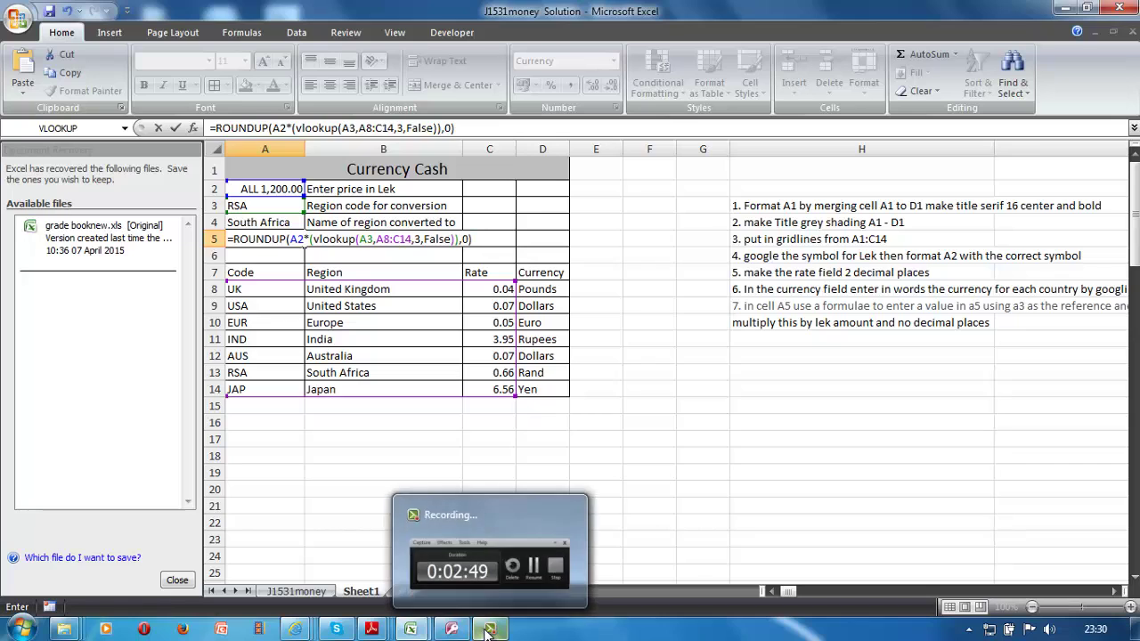
click(522, 506)
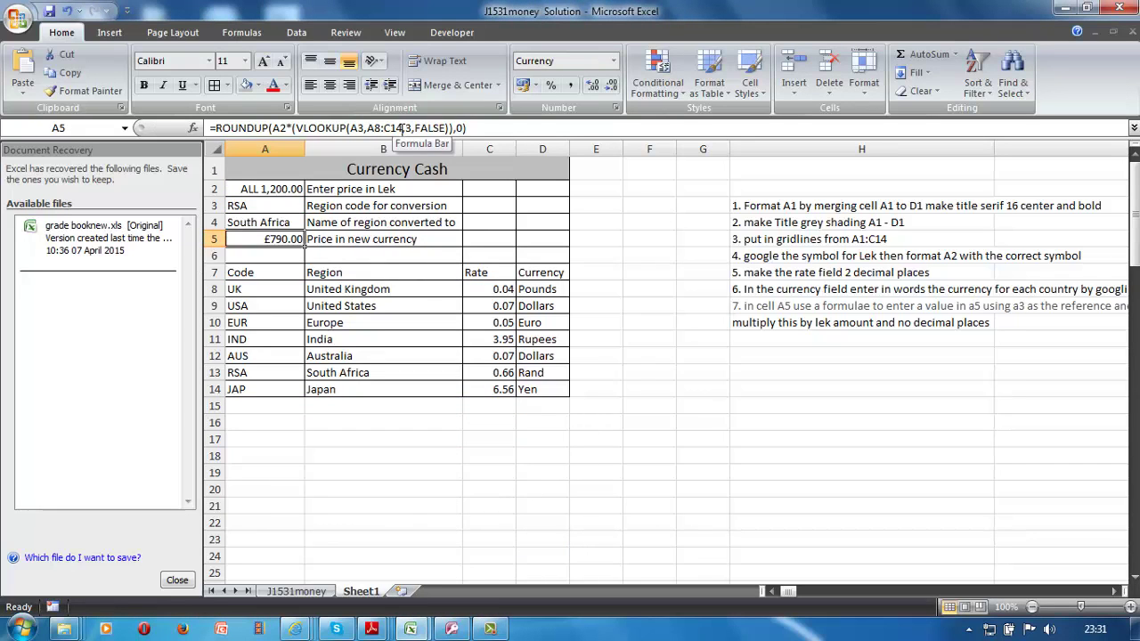
drag(401, 128, 371, 128)
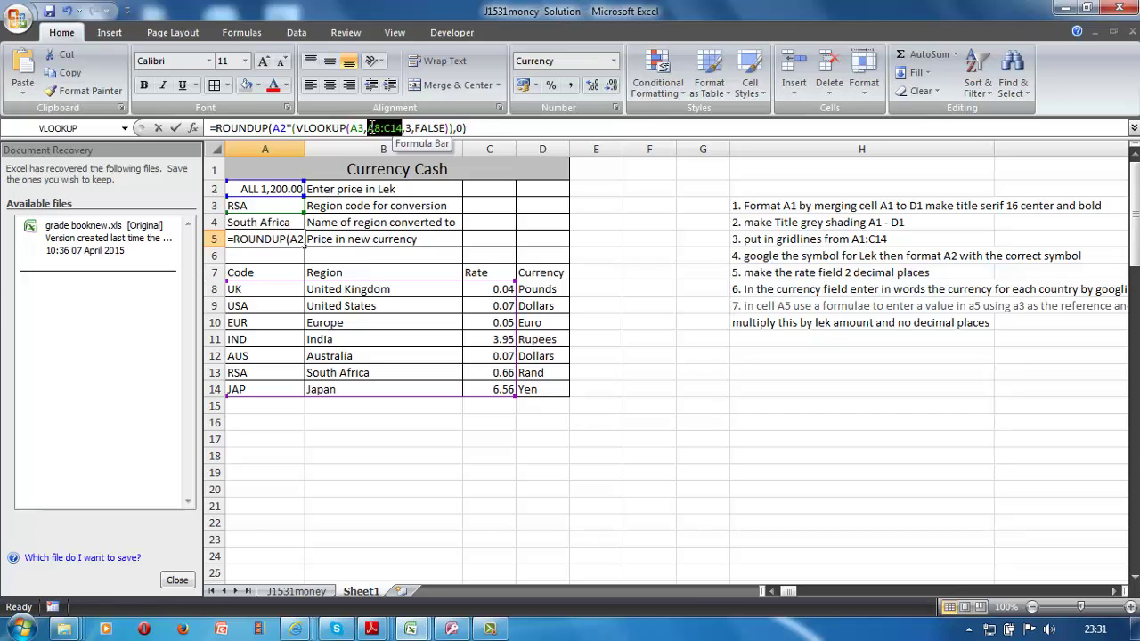
key(F4)
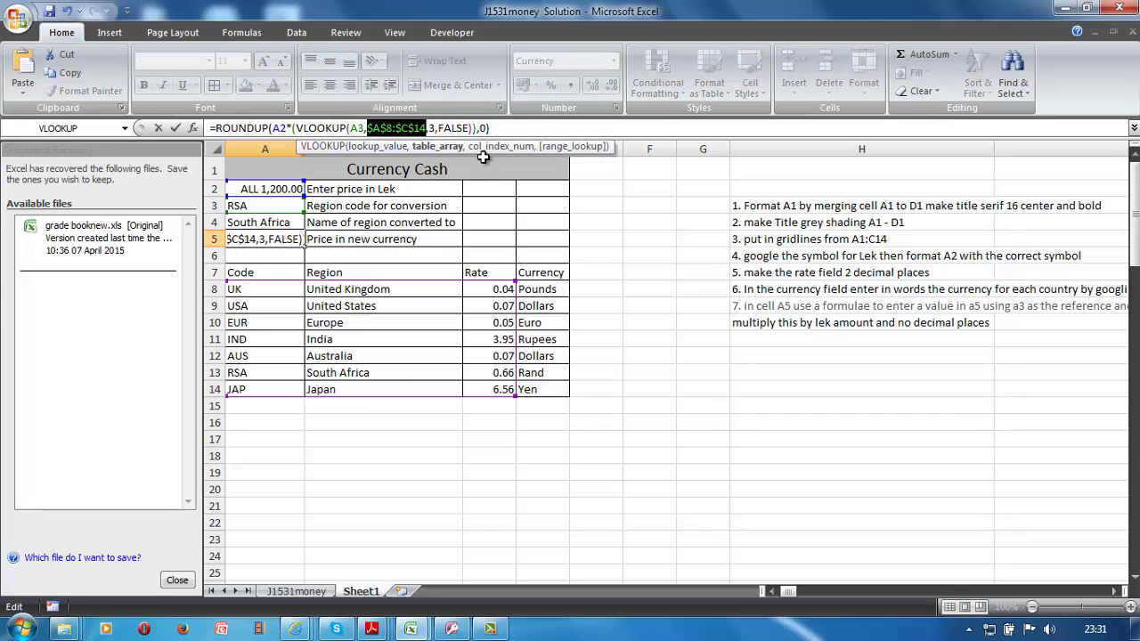
click(490, 630)
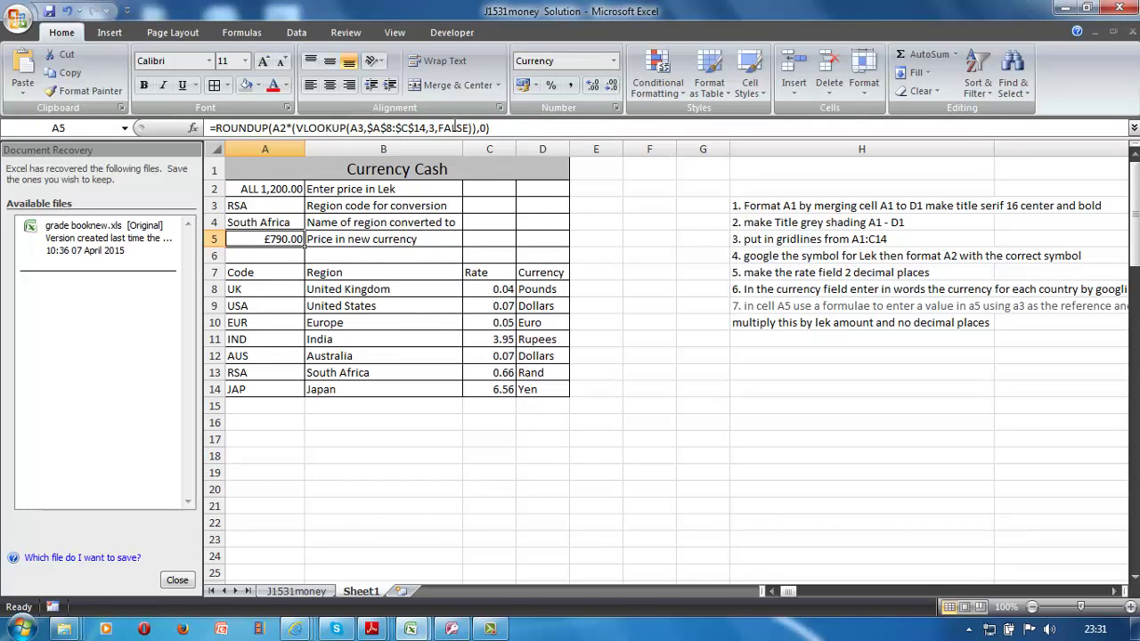
click(501, 129)
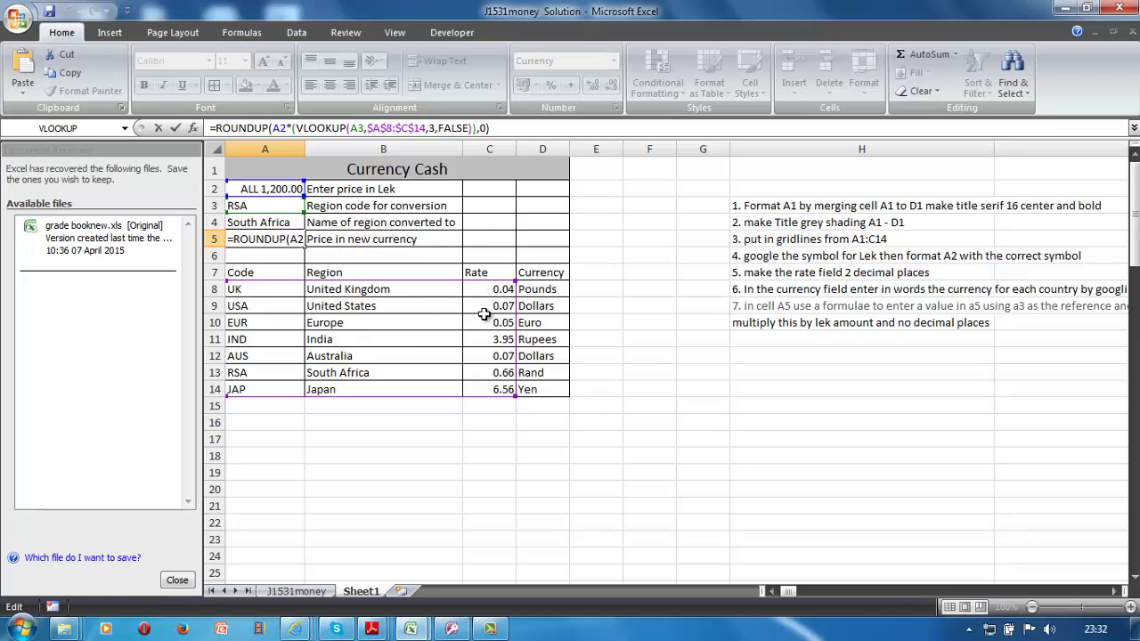
- Fix the comma and brackets in the A5 formula and commit it, giving £790.00
click(437, 127)
text(,)
click(474, 129)
text())
text())
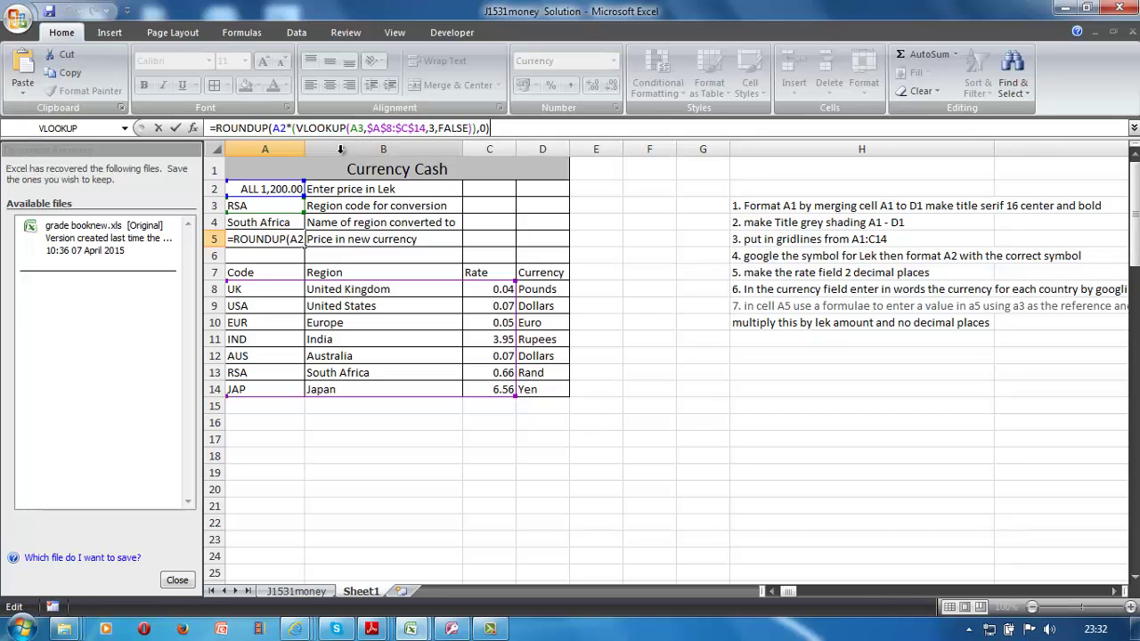
click(295, 130)
text(()
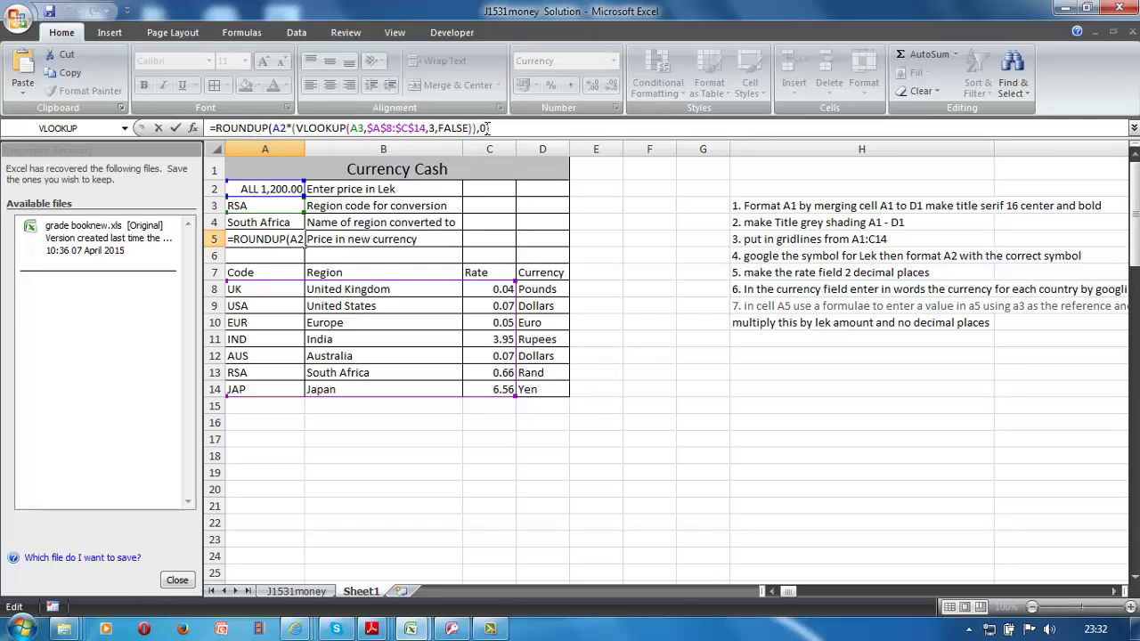
text())
key(Return)
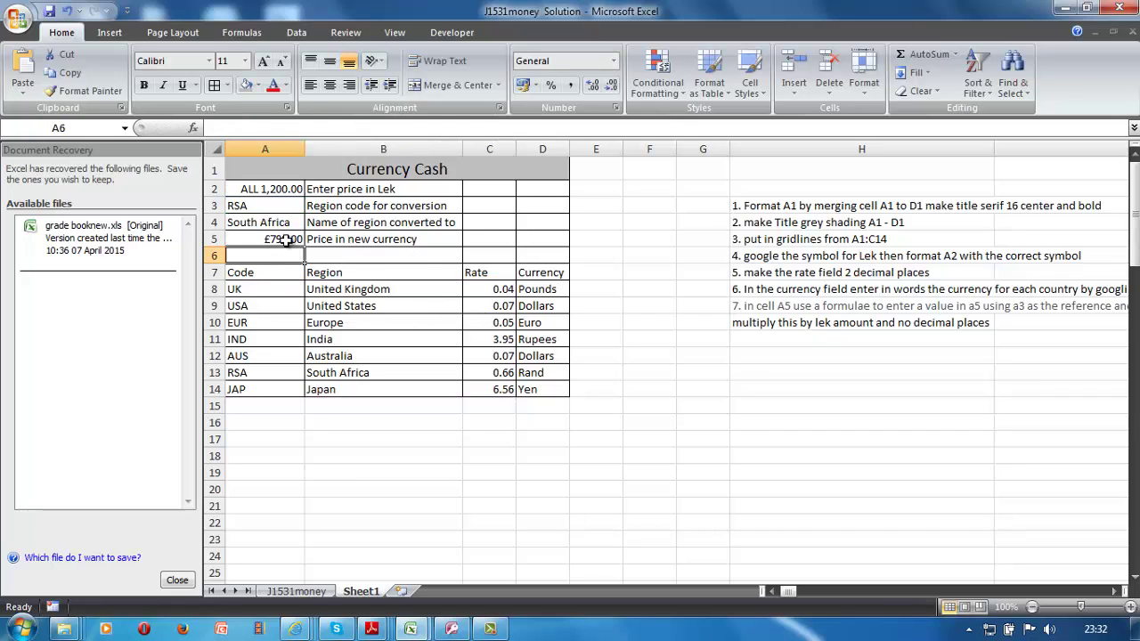
click(284, 240)
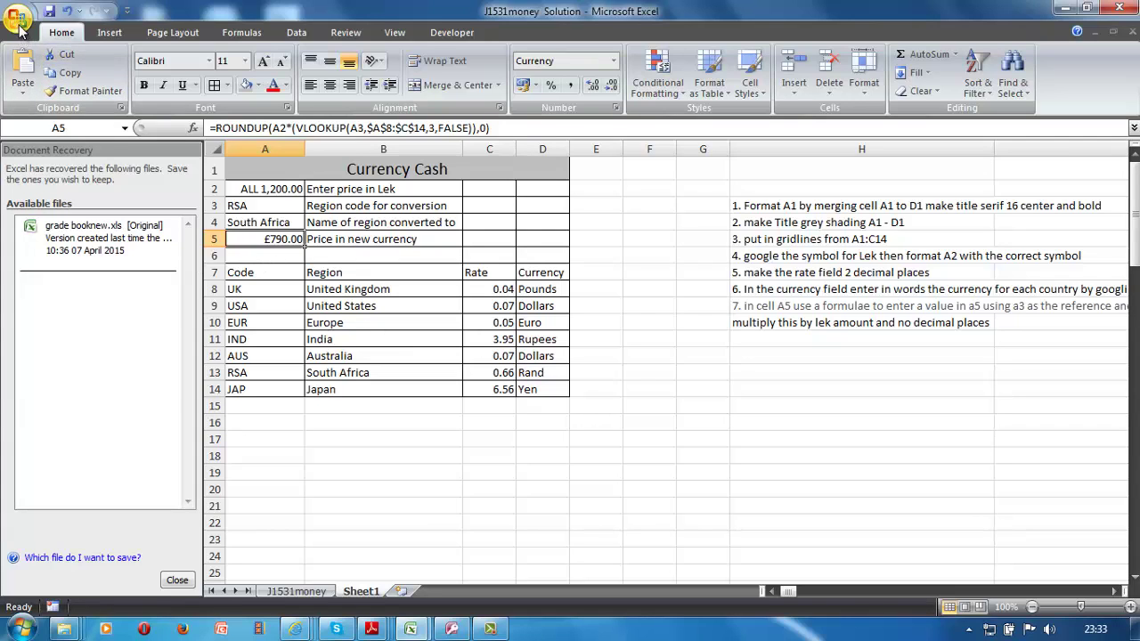
- Add a custom page header with name, code and candidate number via Print Preview, then close the preview
click(20, 27)
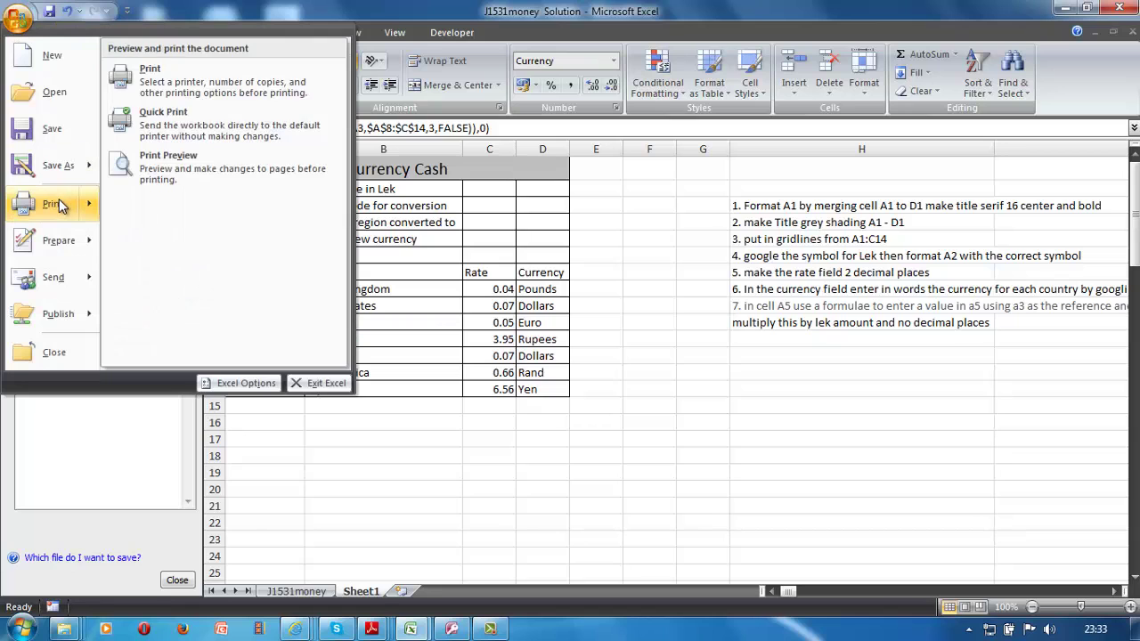
mouse_move(53, 204)
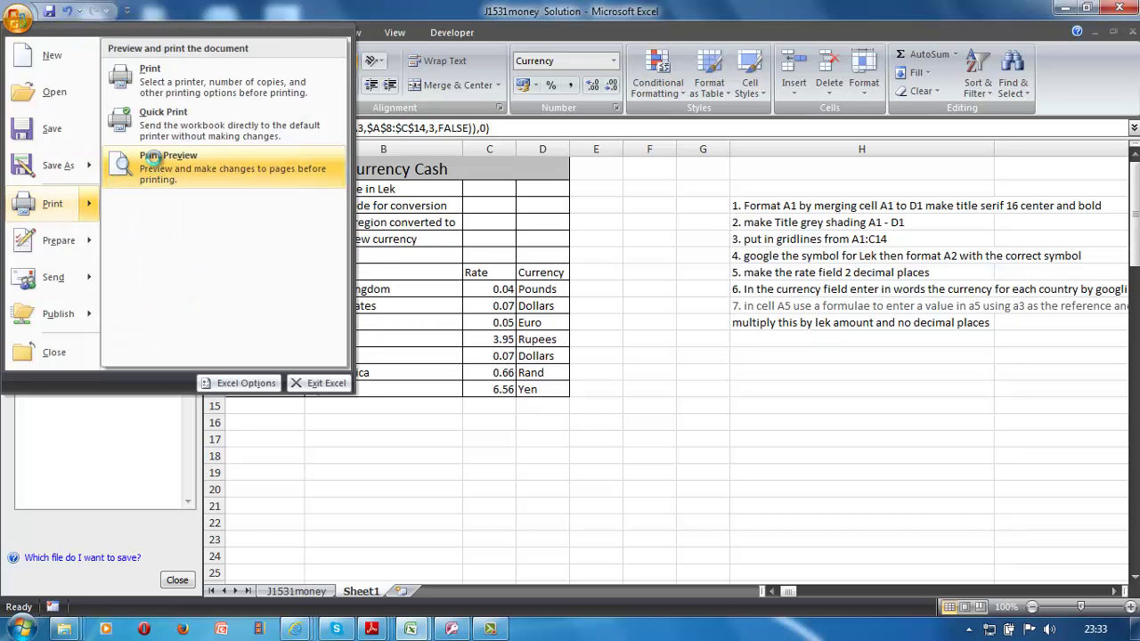
click(162, 156)
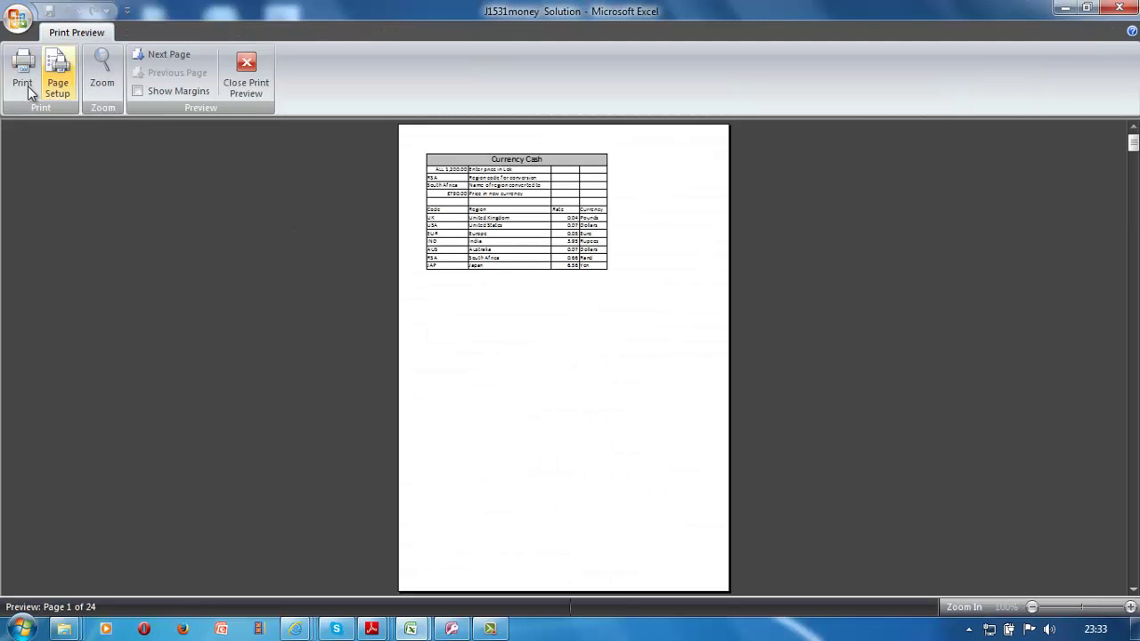
click(55, 83)
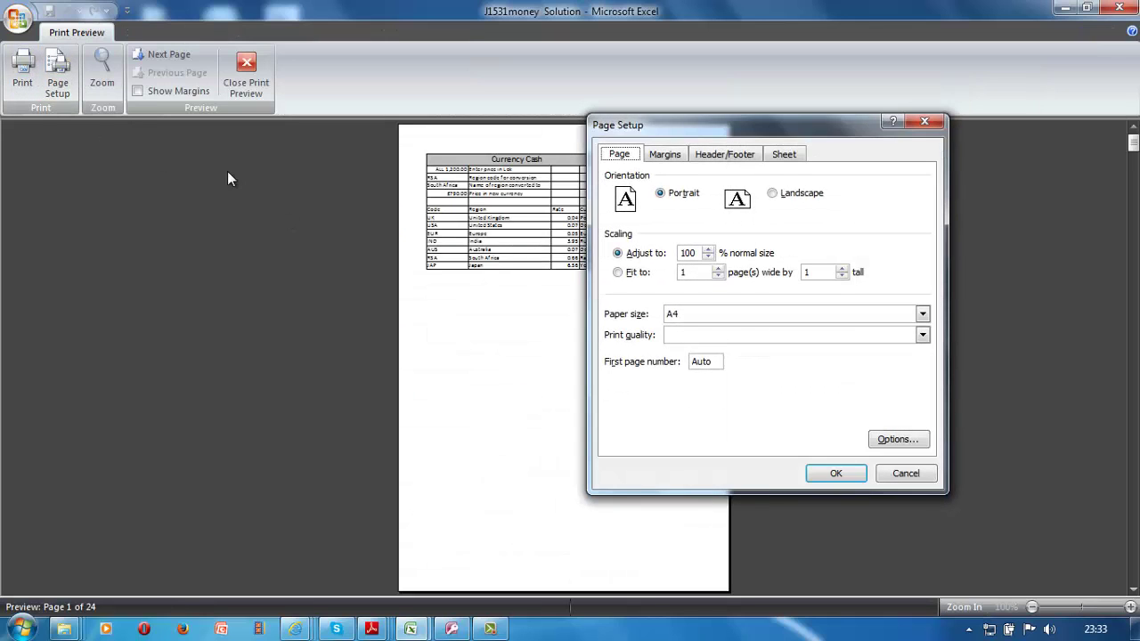
click(712, 159)
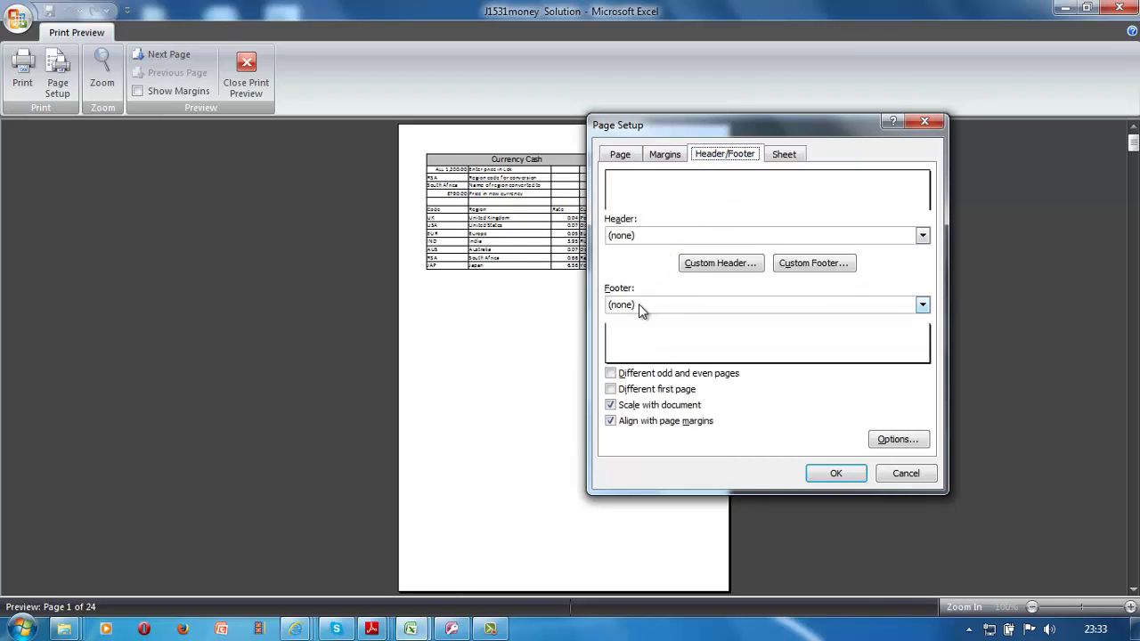
click(717, 263)
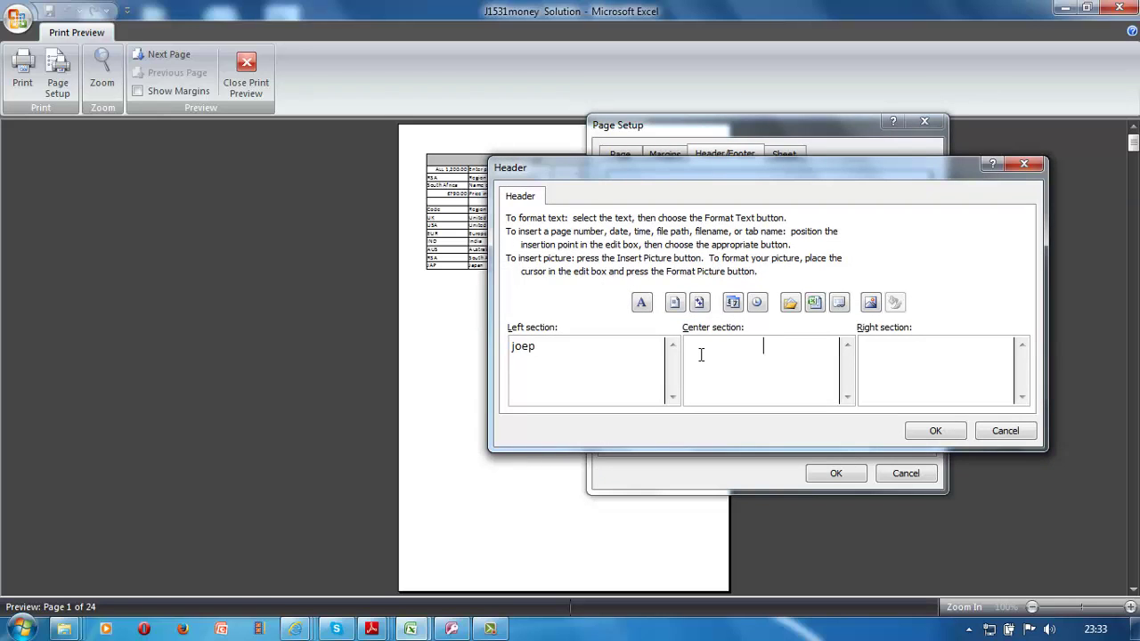
key(BackSpace)
key(BackSpace)
key(BackSpace)
click(929, 431)
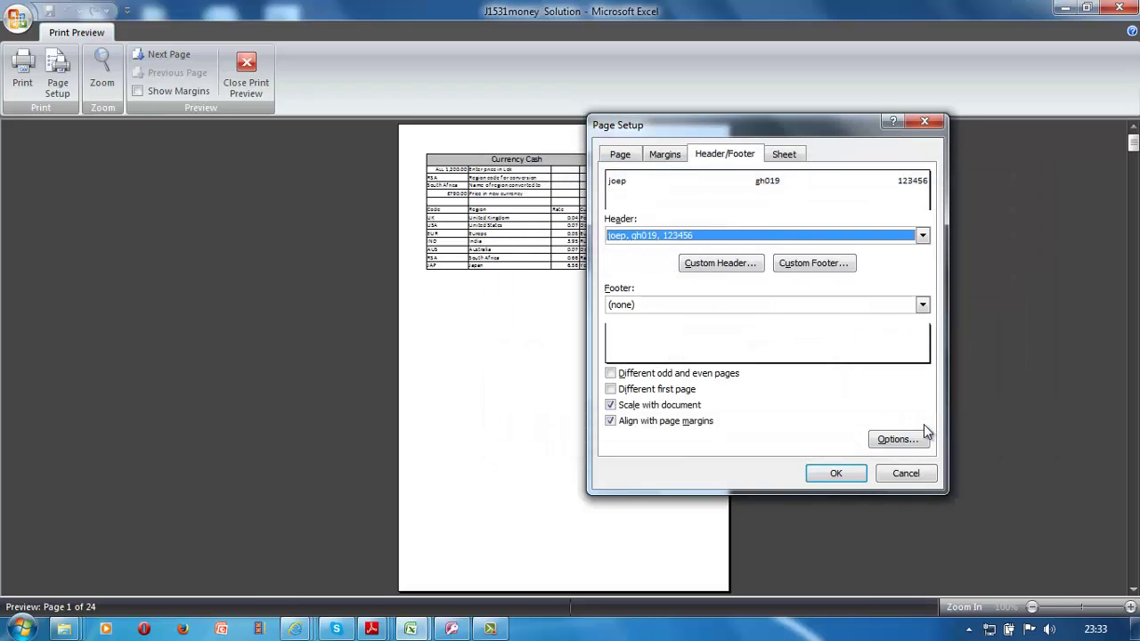
click(834, 475)
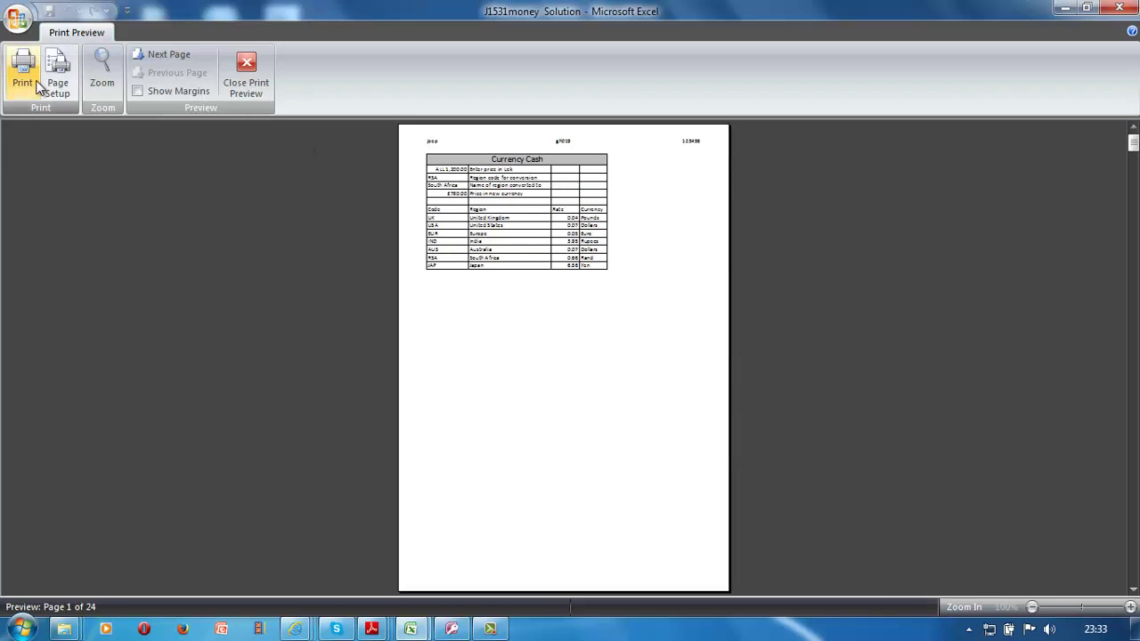
click(263, 84)
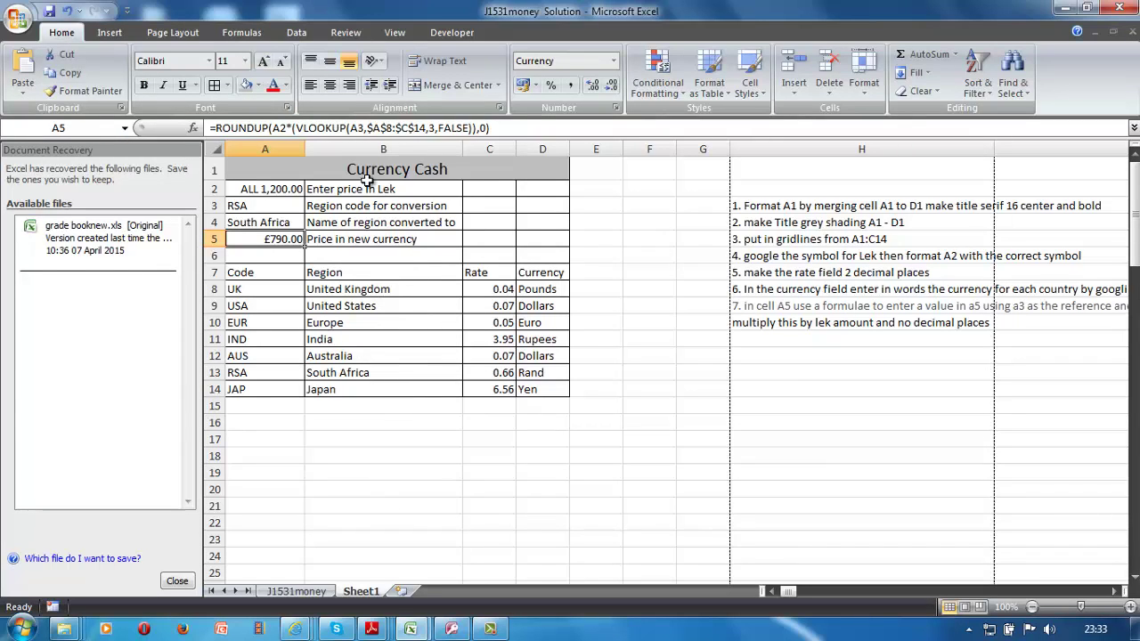
- Turn on Show Formulas and widen column A so the full A5 ROUNDUP/VLOOKUP formula is visible
click(250, 36)
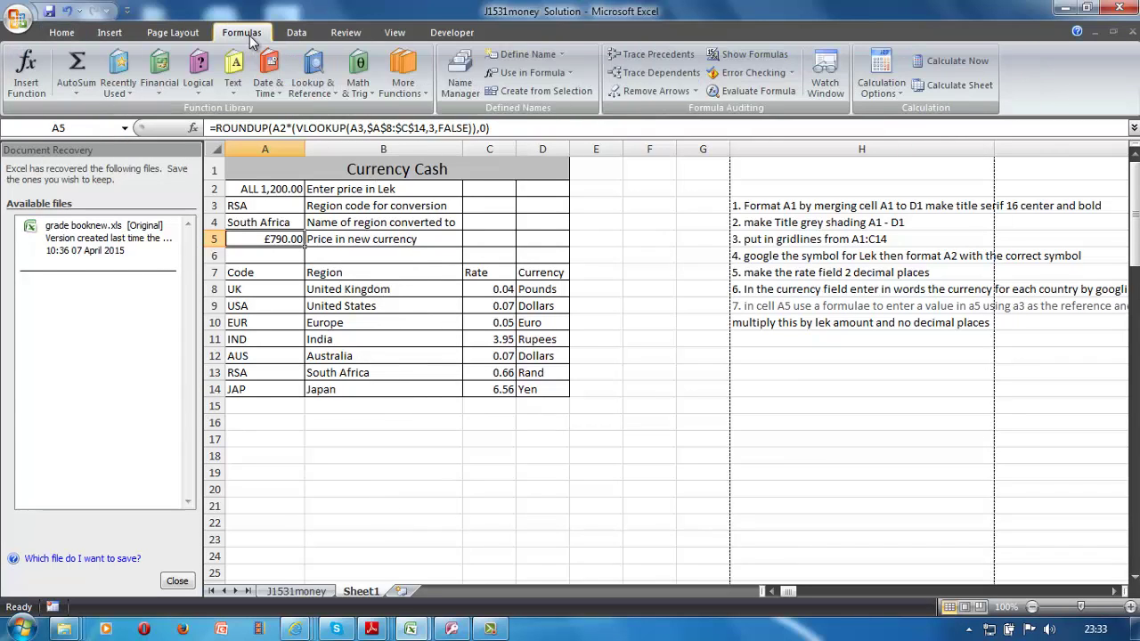
click(753, 57)
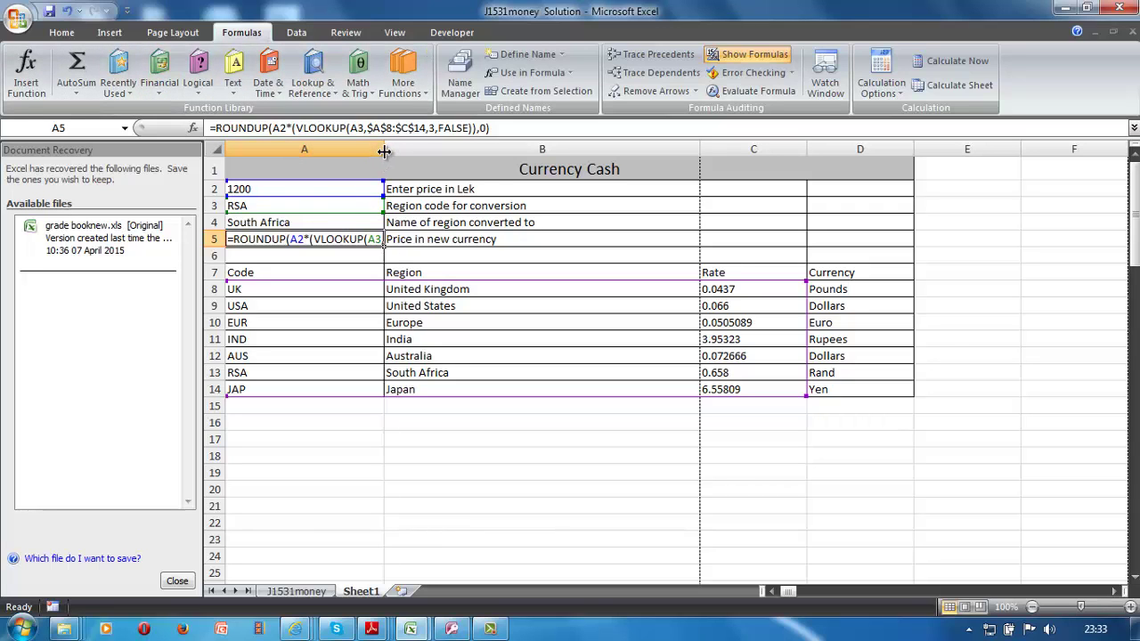
drag(384, 149, 519, 148)
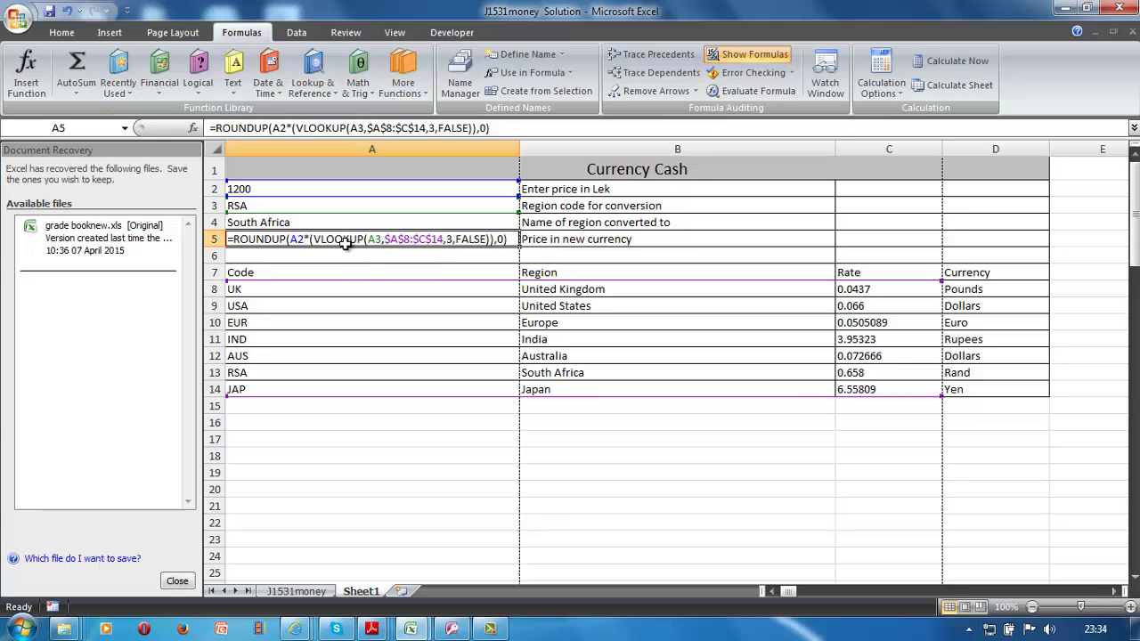
- Check the formulas view in Print Preview, then close the preview
click(18, 18)
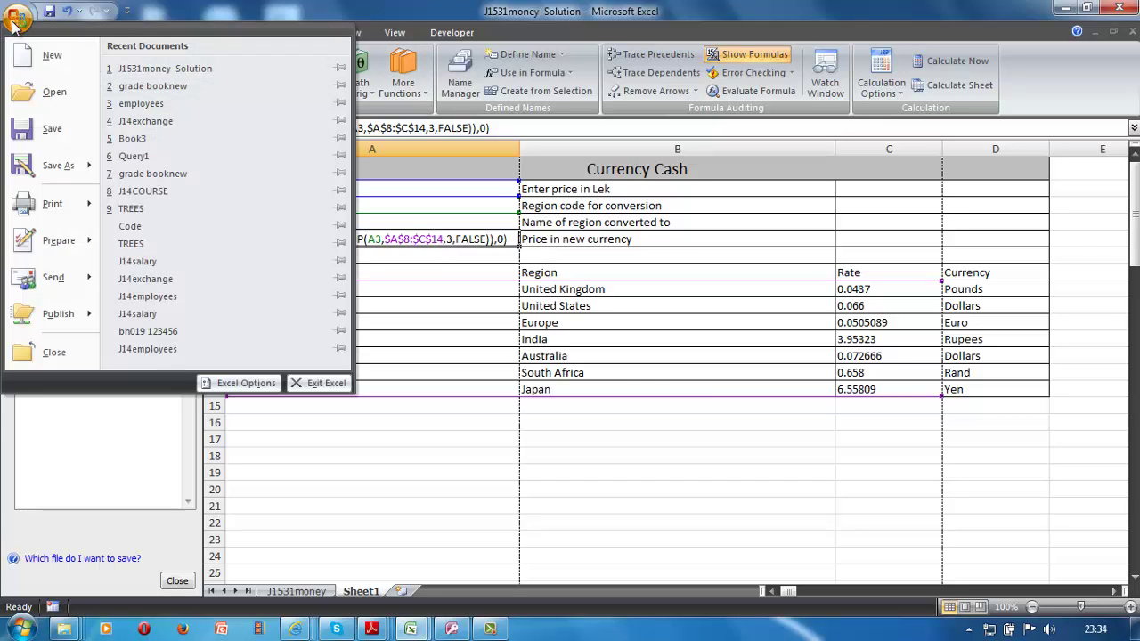
mouse_move(52, 204)
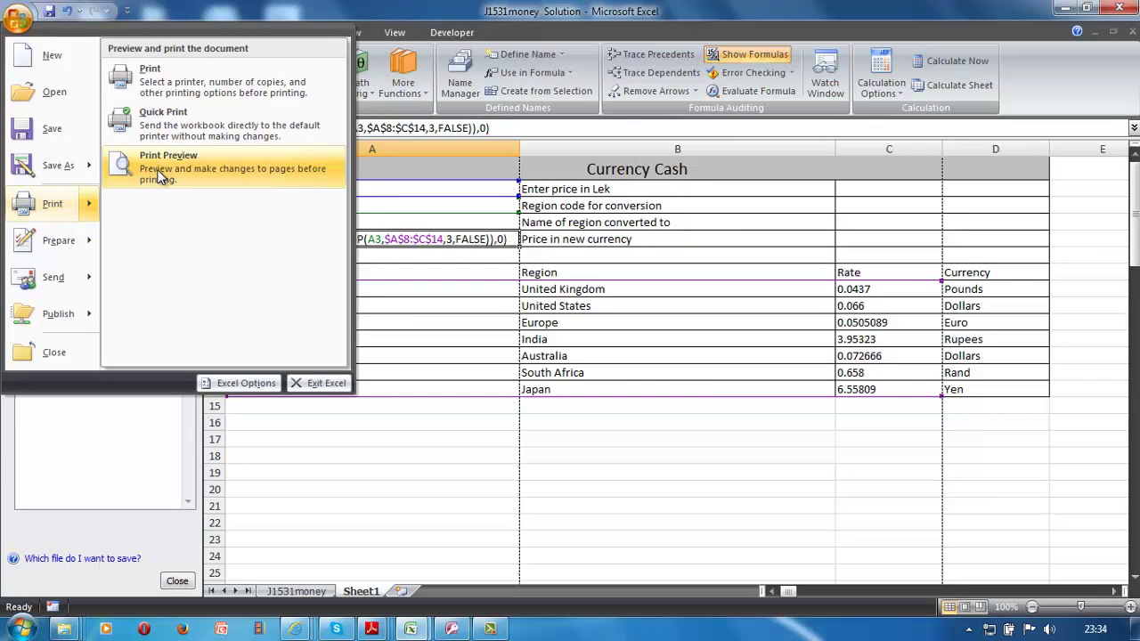
click(178, 158)
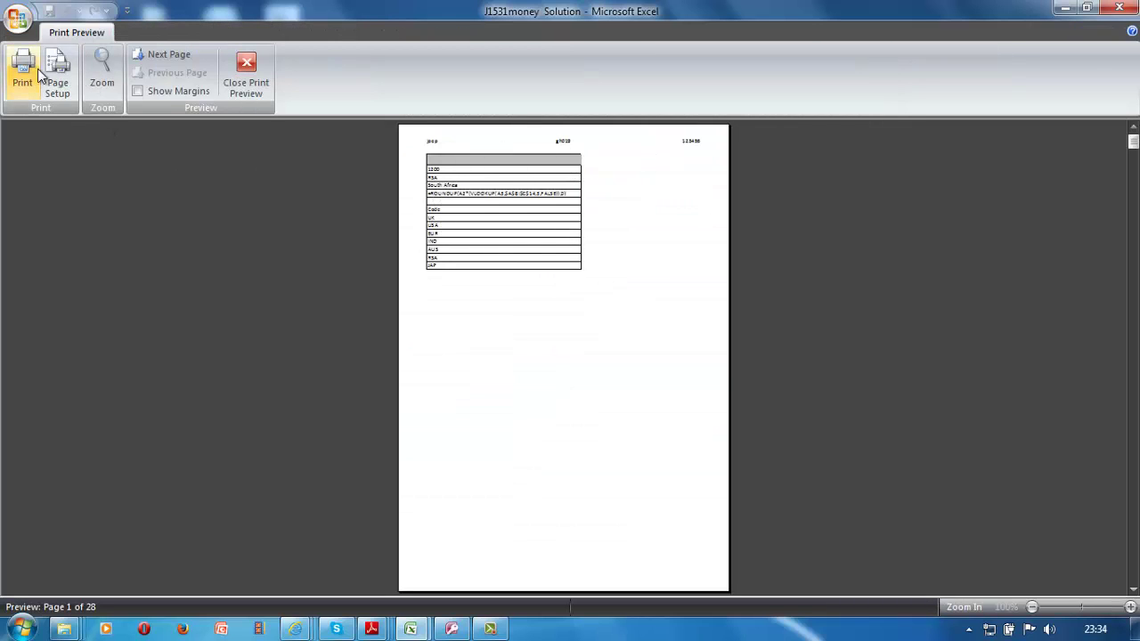
click(246, 71)
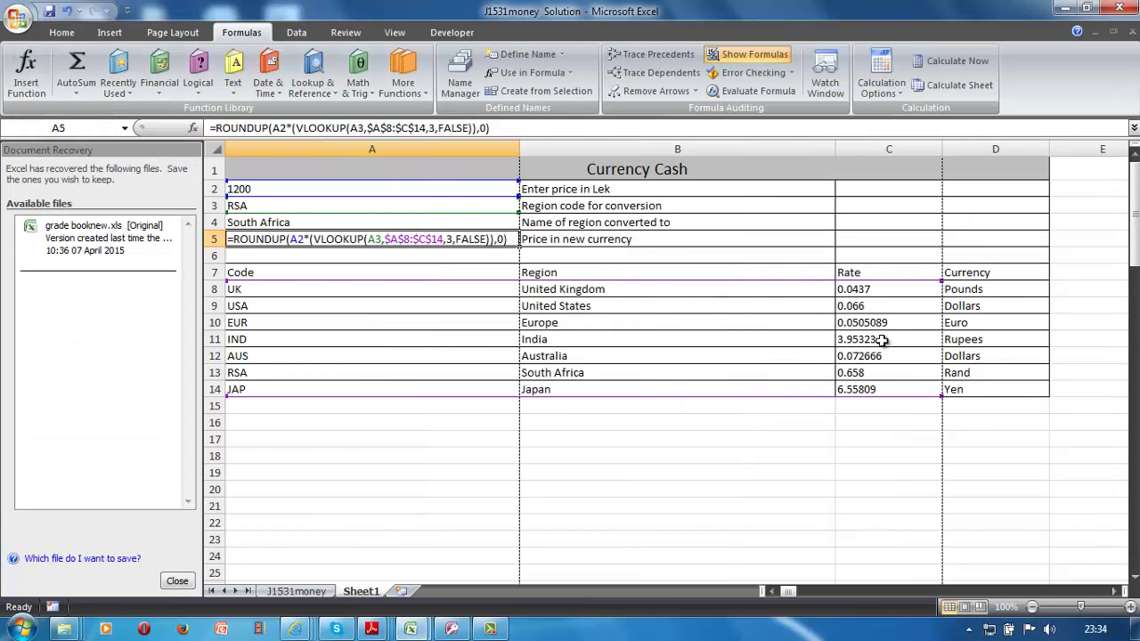
- Format the rates in C8:C14 as Number with 2 decimal places
drag(850, 292, 858, 389)
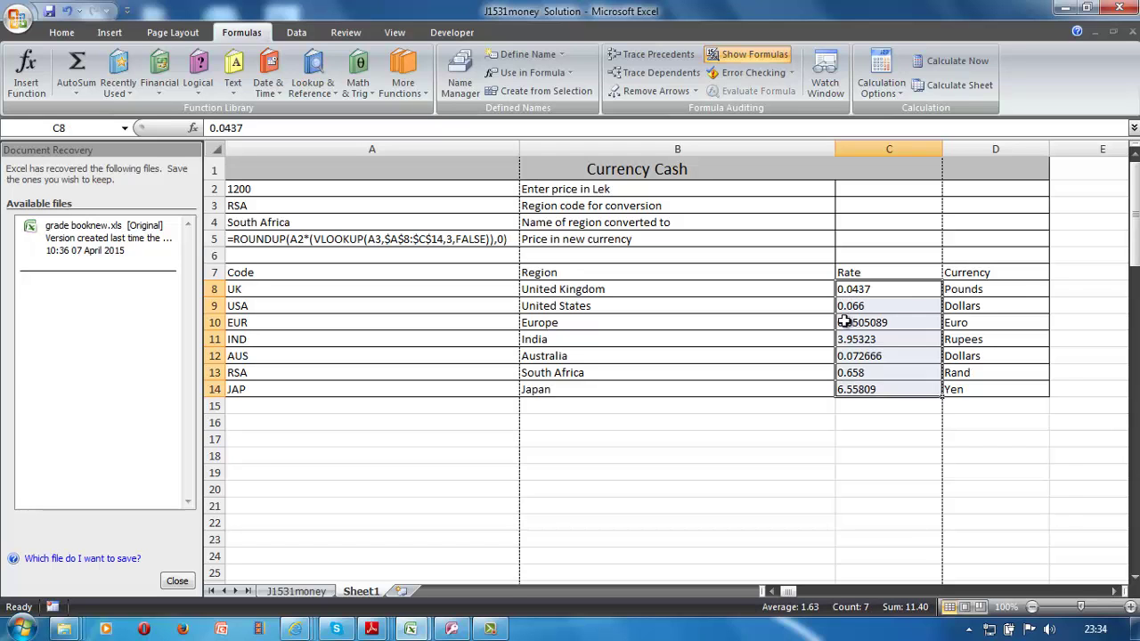
right_click(844, 323)
click(888, 524)
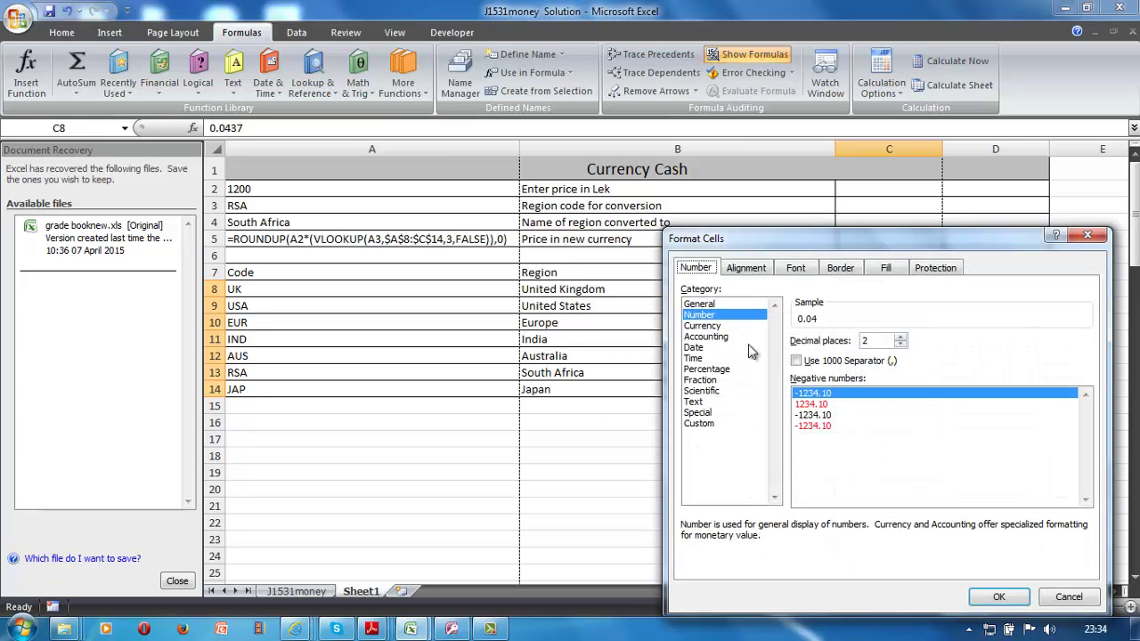
click(995, 598)
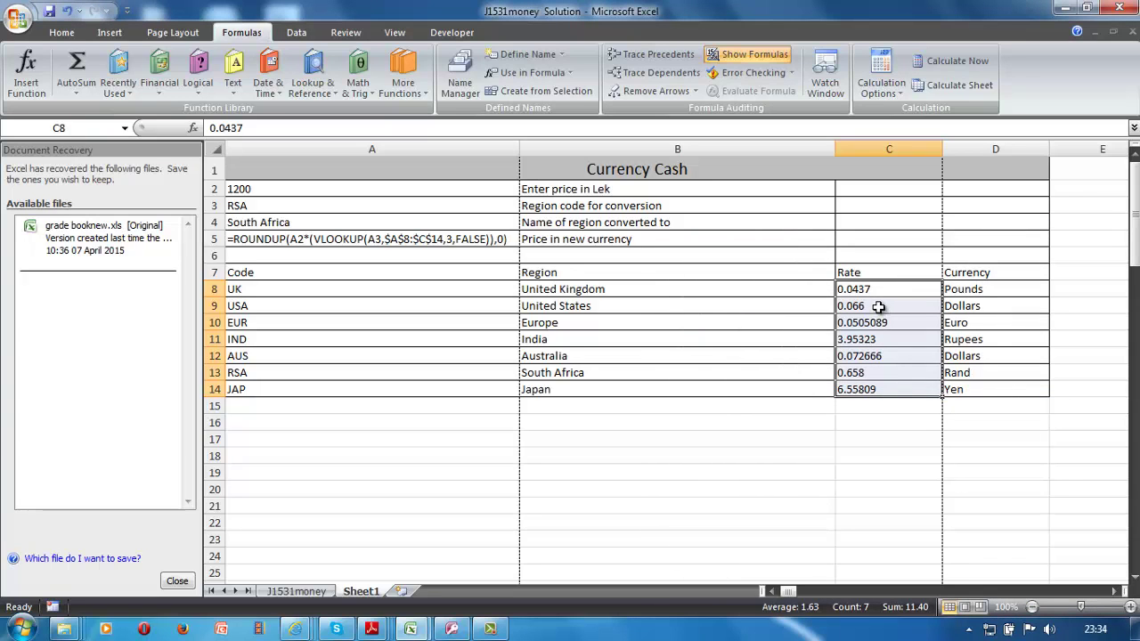
- Reselect C8:C14 and toggle Show Formulas off and back on to check the rates
drag(862, 289, 877, 385)
right_click(862, 344)
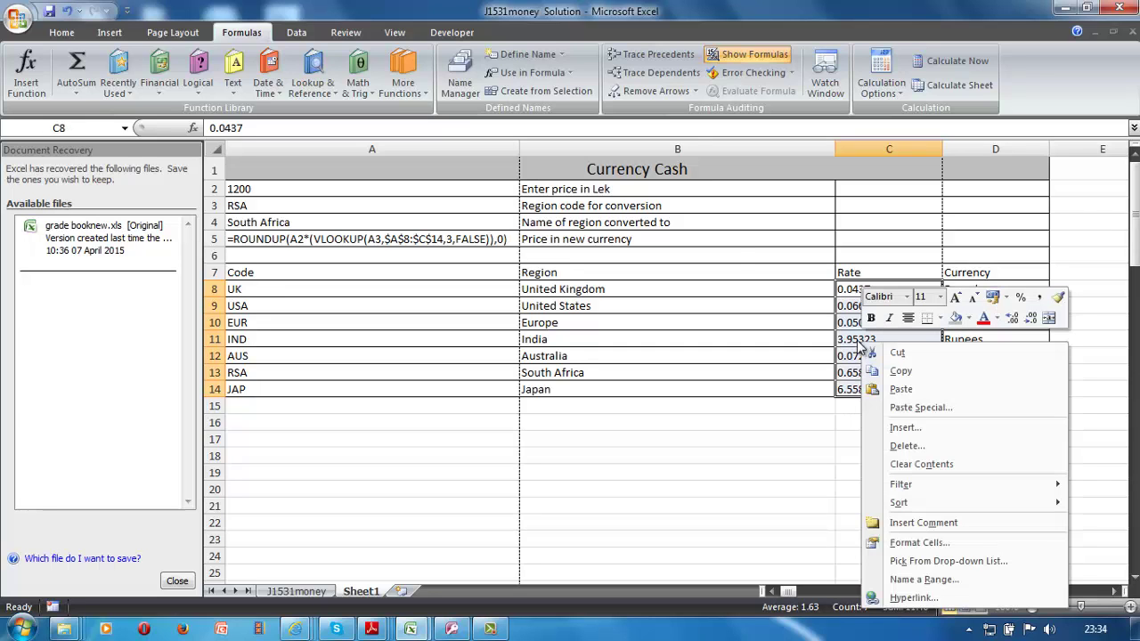
click(724, 59)
click(724, 59)
click(724, 59)
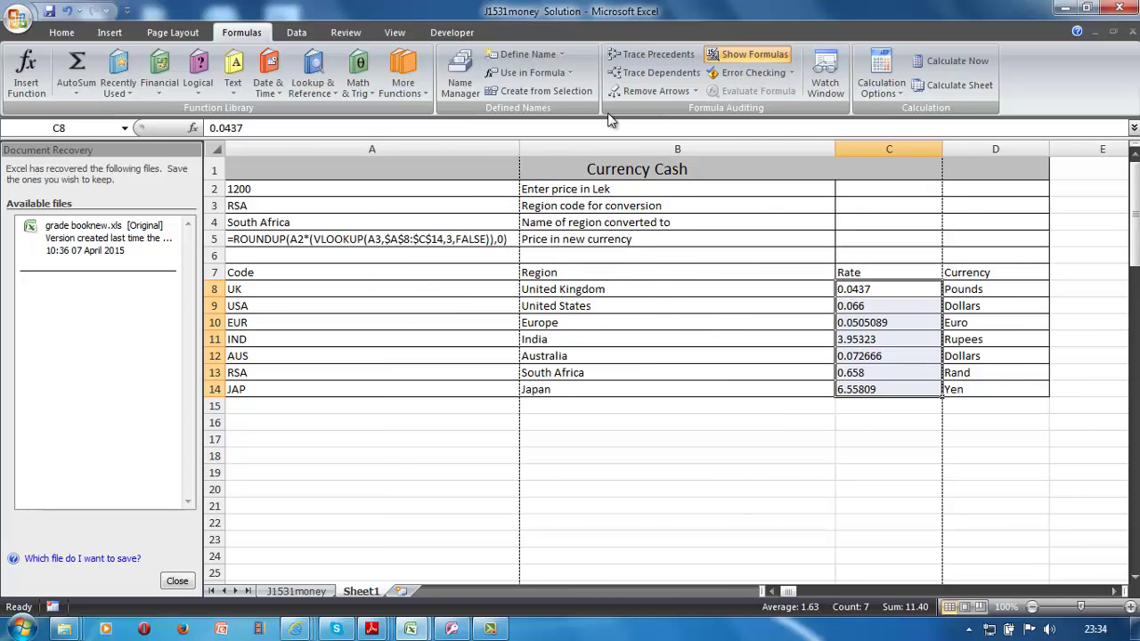
- Turn off Show Formulas and select A1:D15 to review £790.00 and the two-decimal rates
click(735, 59)
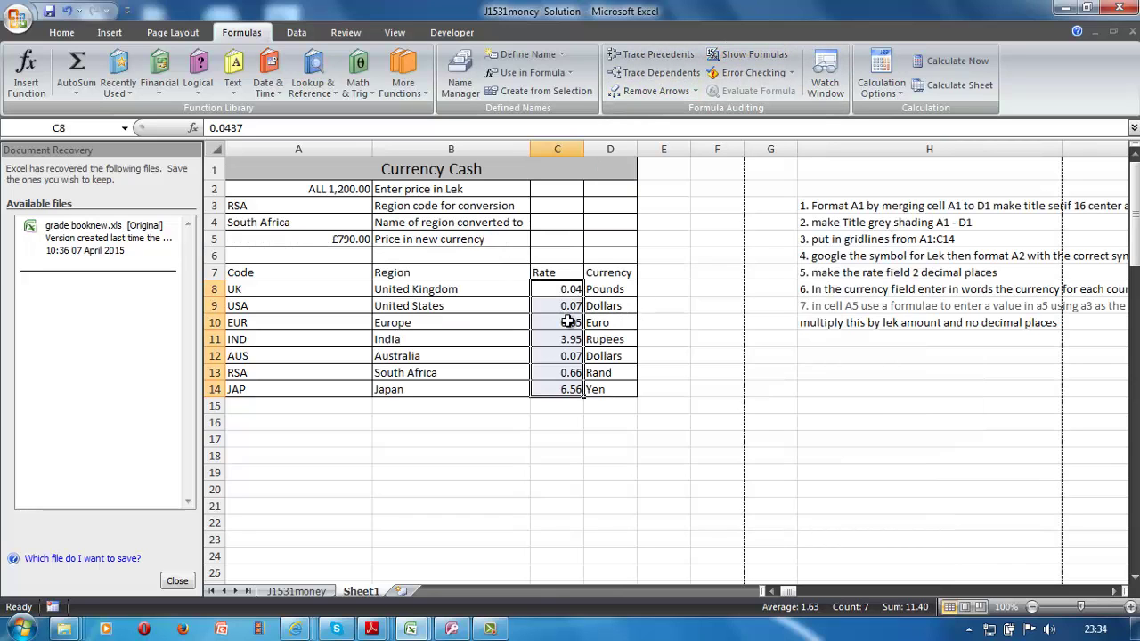
mouse_move(260, 169)
mouse_down()
mouse_move(479, 406)
mouse_move(470, 375)
mouse_up()
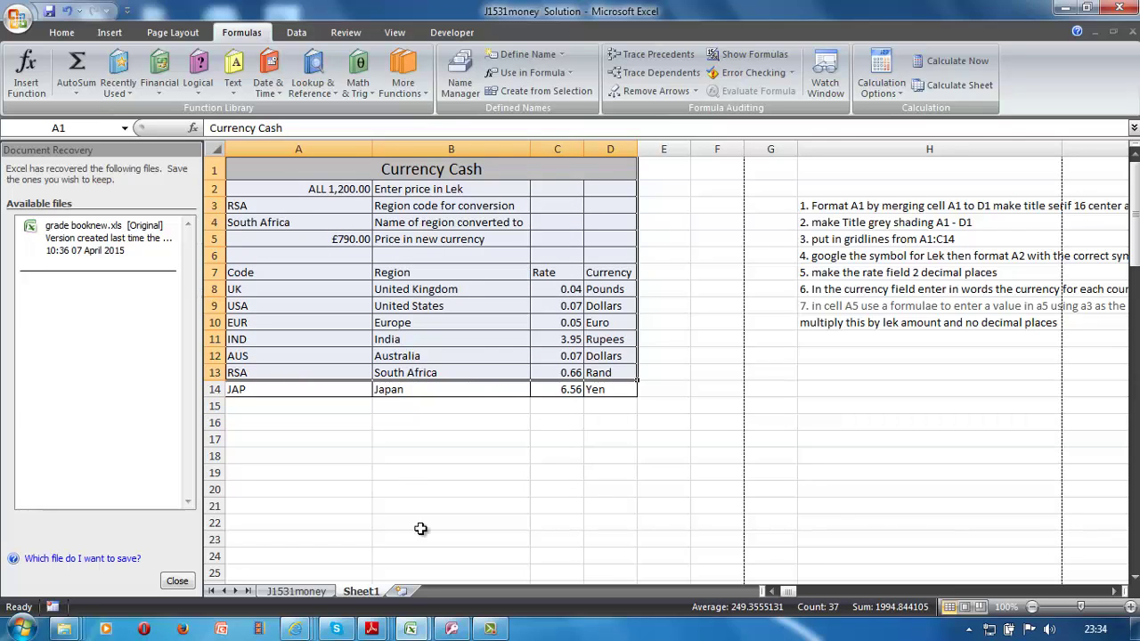
click(487, 633)
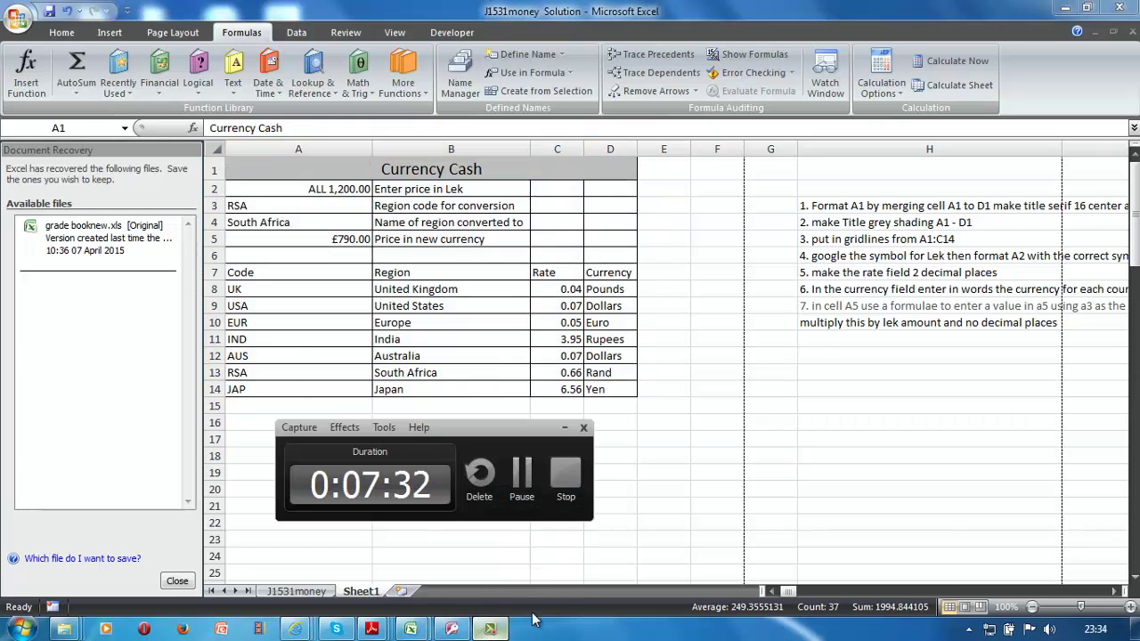